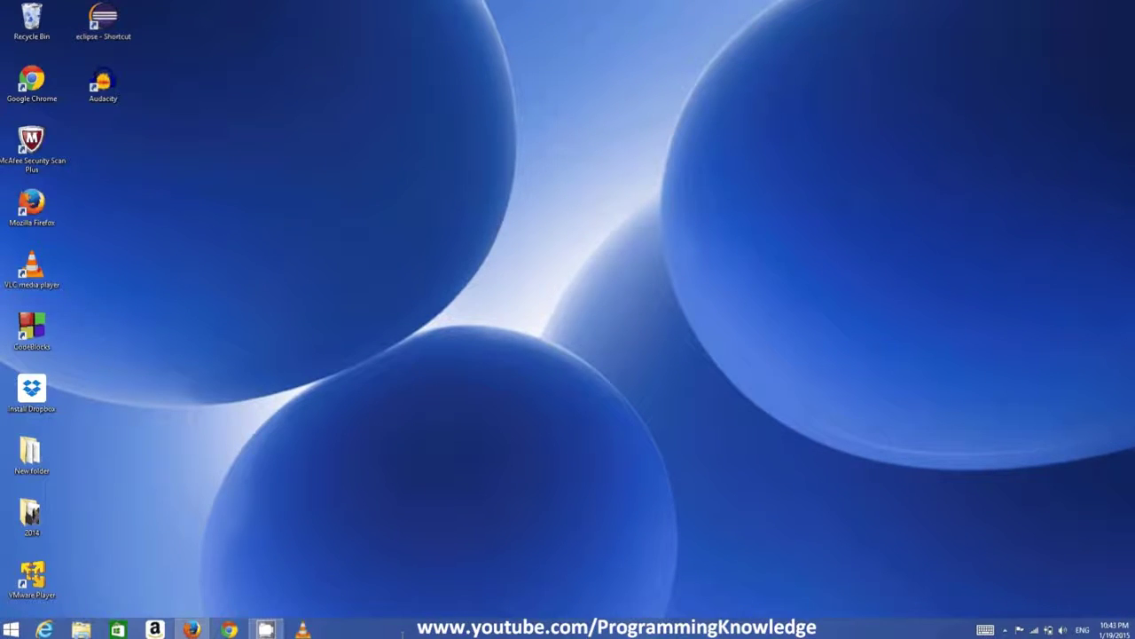
# - Open Firefox, search the web for "android studio" and open the Android Studio Overview page on the Android Developers site
pyautogui.click(191, 629)
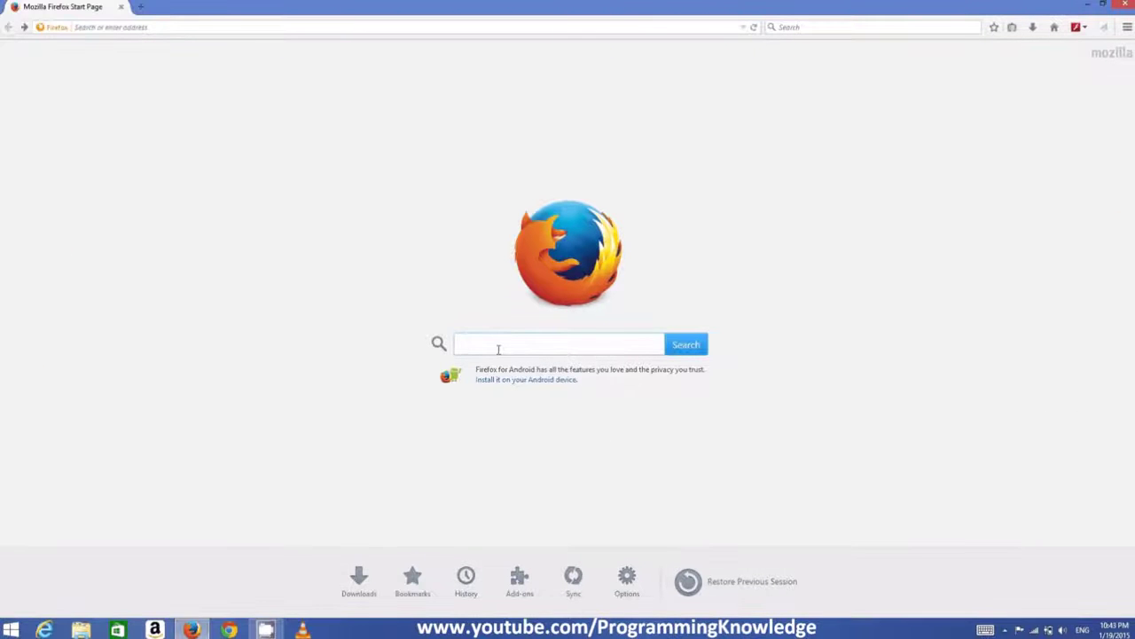
pyautogui.write('android studio')
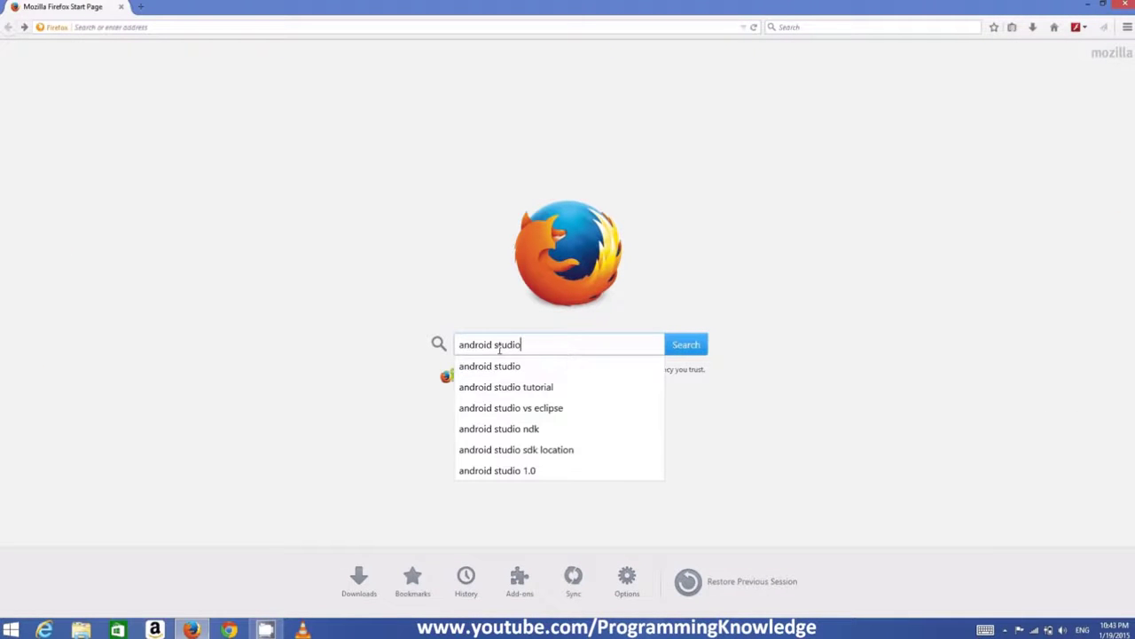
pyautogui.click(686, 345)
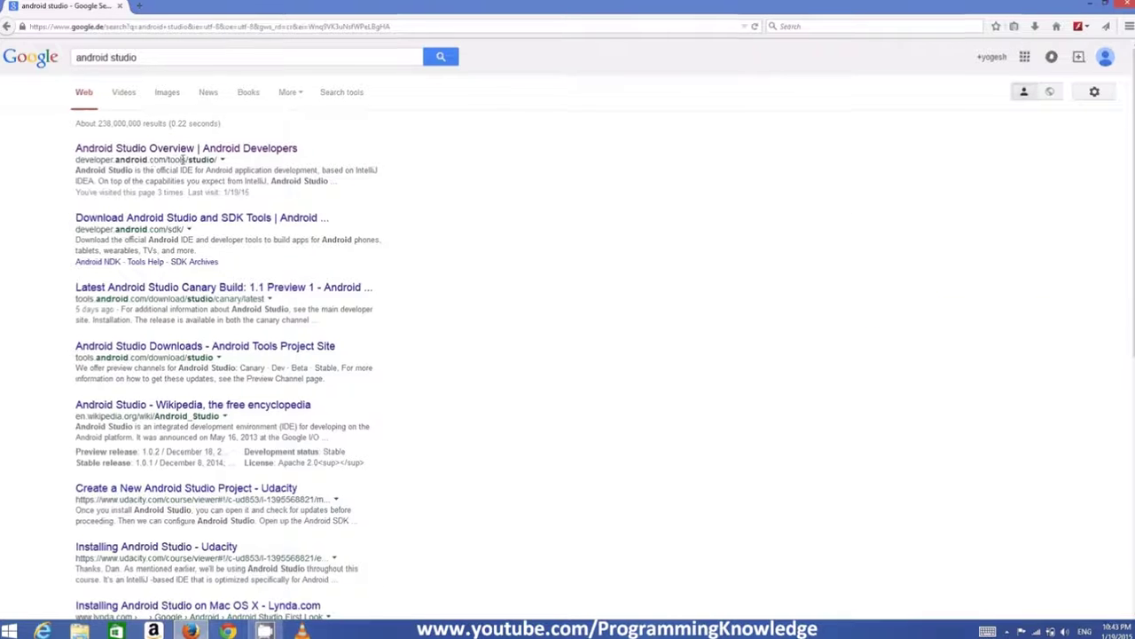
pyautogui.click(226, 152)
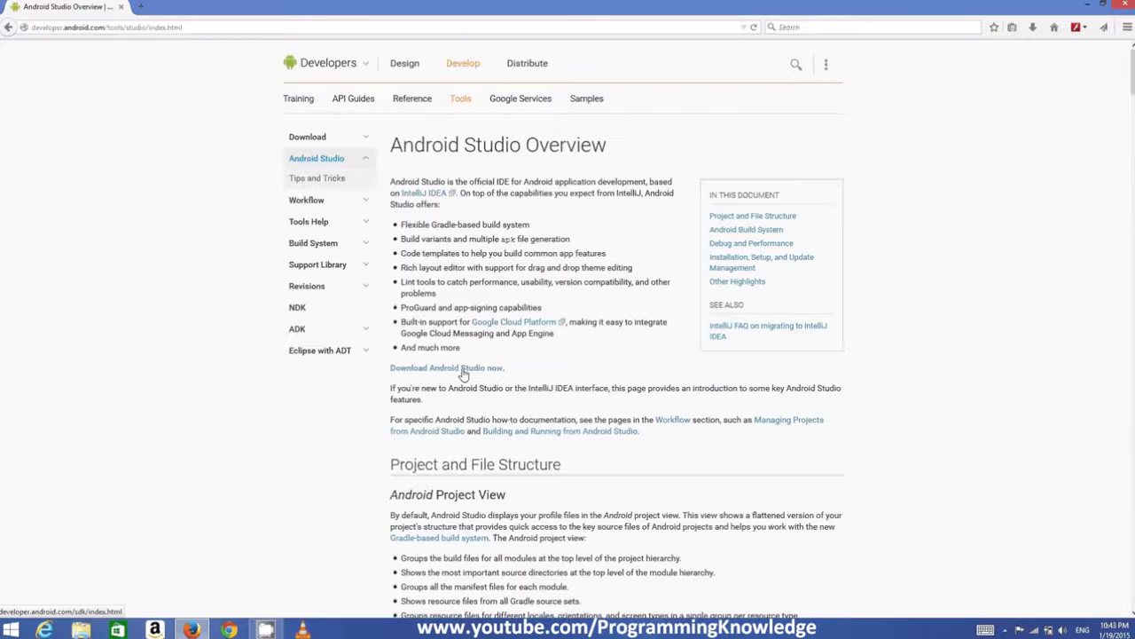
# - Open the Android Studio download page in a new browser tab and request the Windows version
pyautogui.middleClick(462, 373)
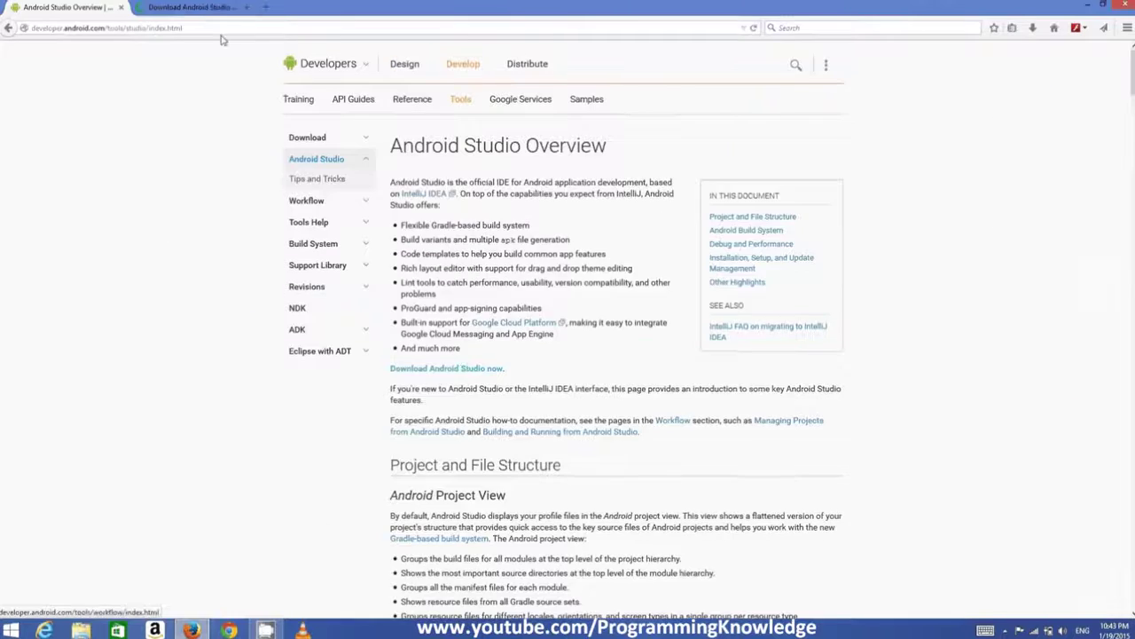
pyautogui.click(211, 8)
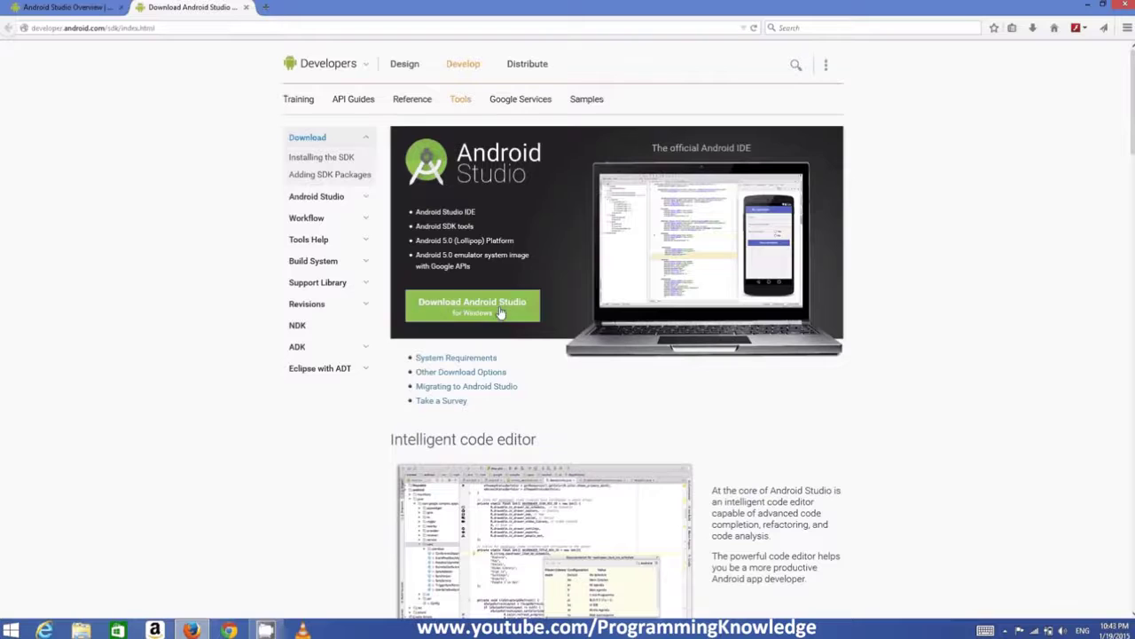
pyautogui.click(458, 306)
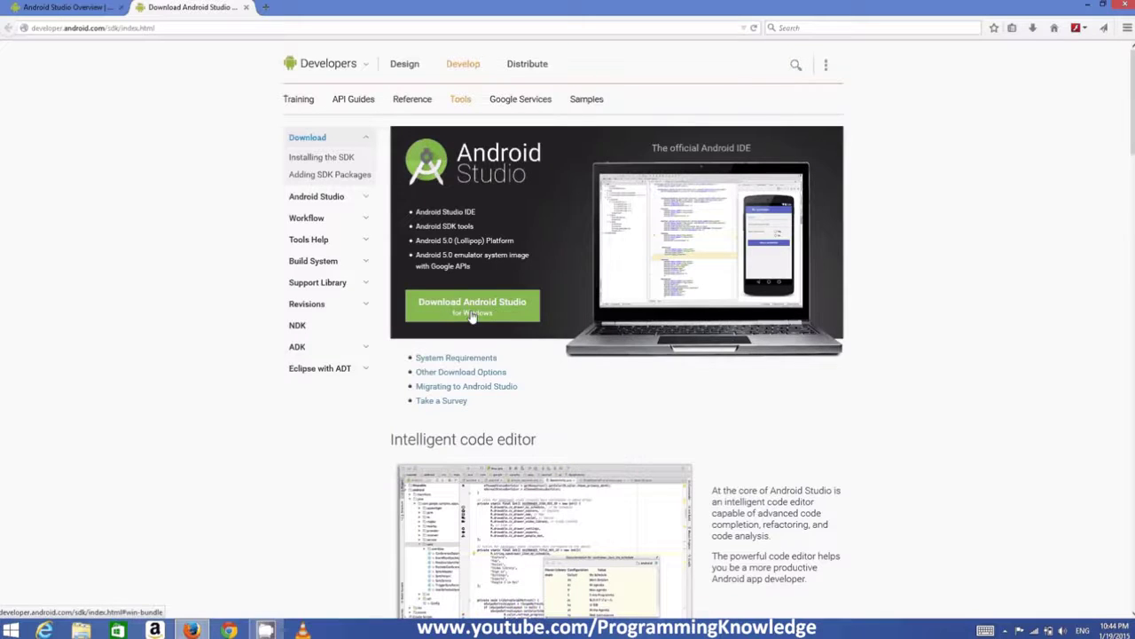
pyautogui.click(477, 310)
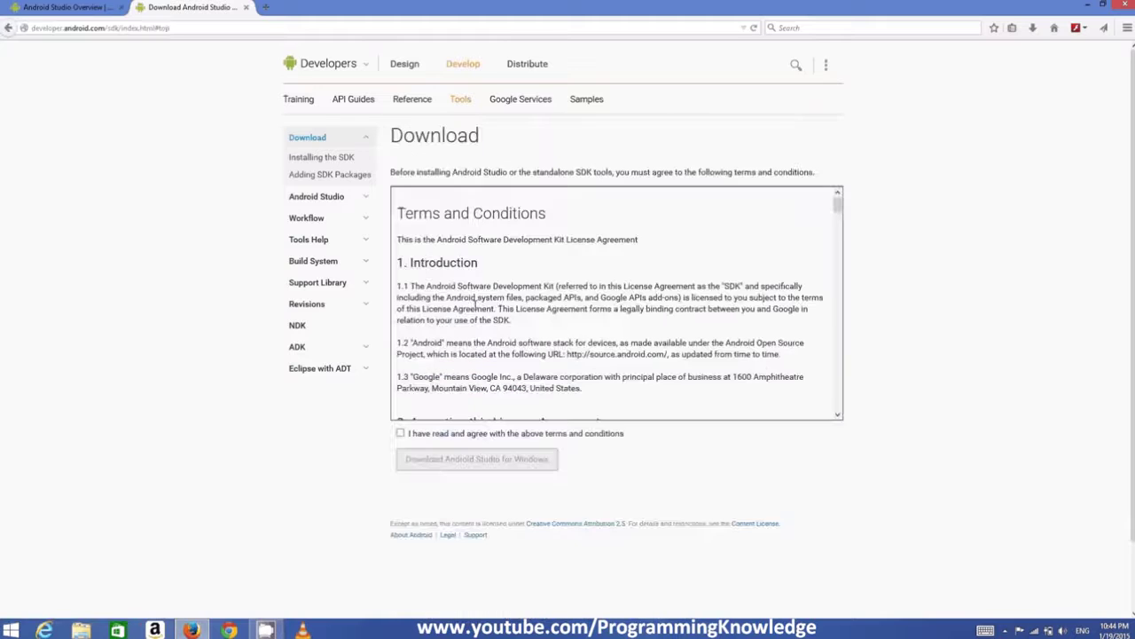
# - Agree to the terms and conditions, then download and save the Android Studio installer for Windows
pyautogui.moveTo(837, 206); pyautogui.dragTo(837, 406)
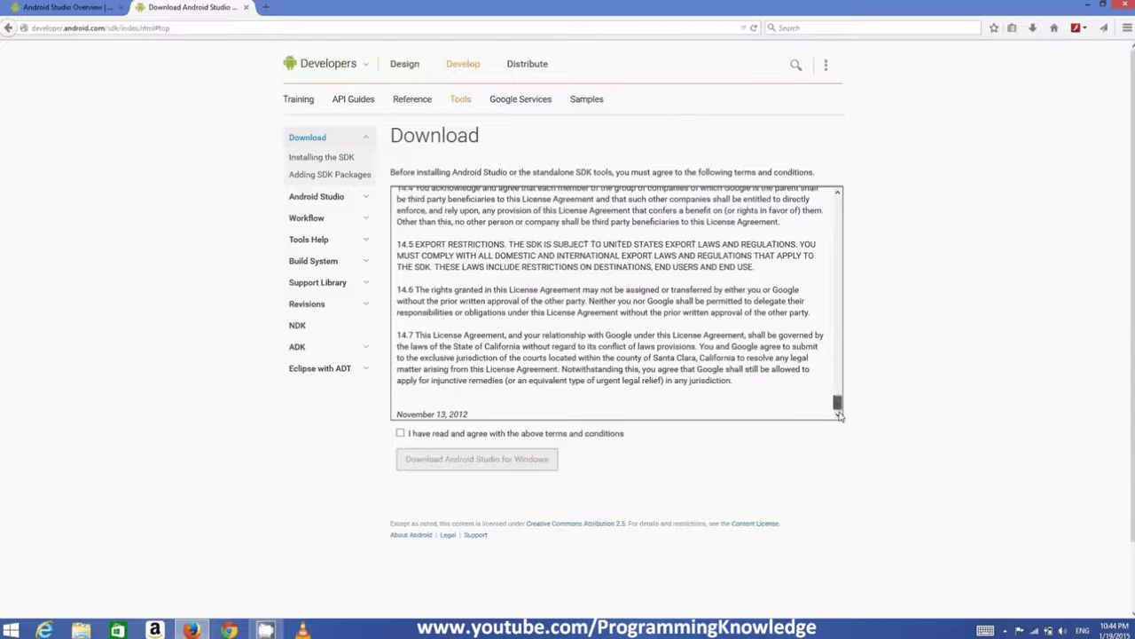
pyautogui.click(401, 433)
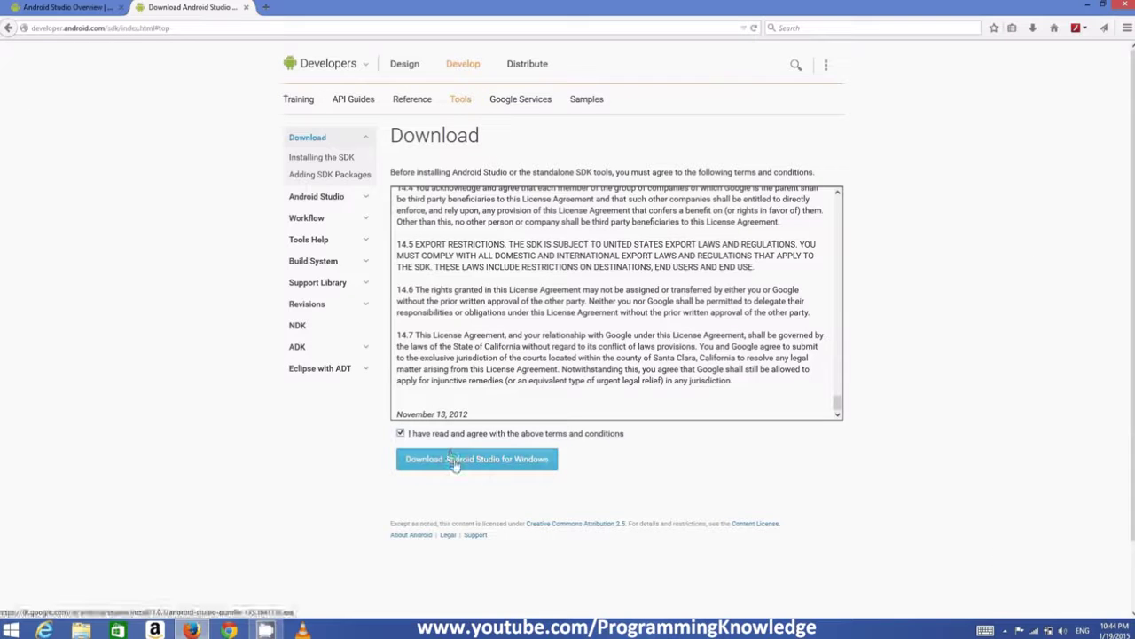
pyautogui.click(453, 461)
pyautogui.click(674, 257)
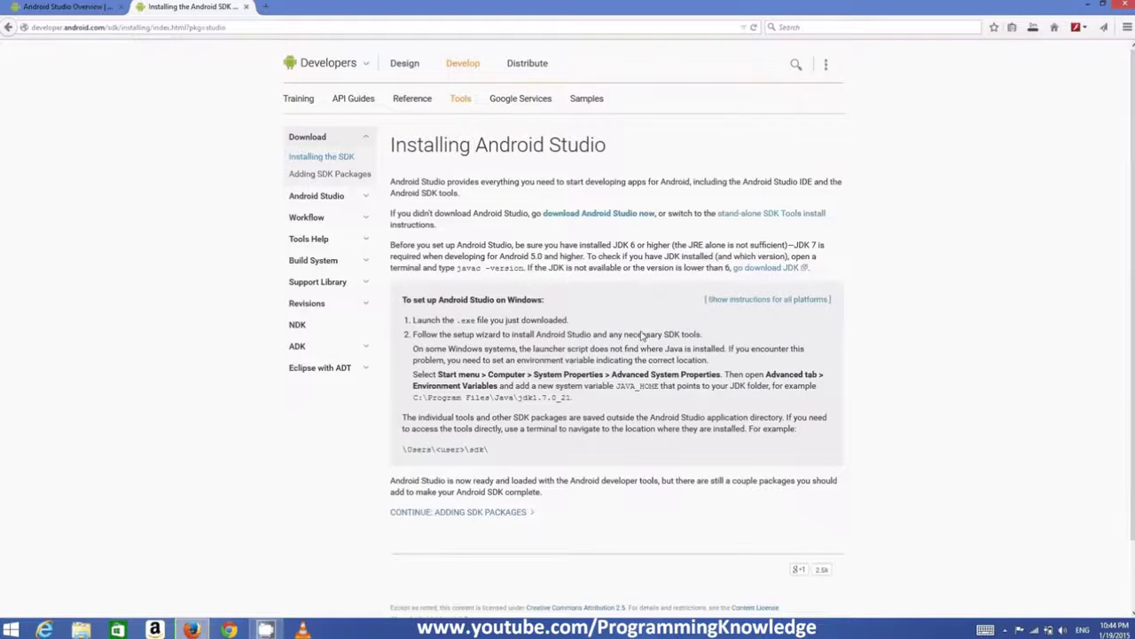
# - Check the download and, once it is complete, launch android-studio-bundle-135.1641136.exe and minimize the browser
pyautogui.click(1033, 27)
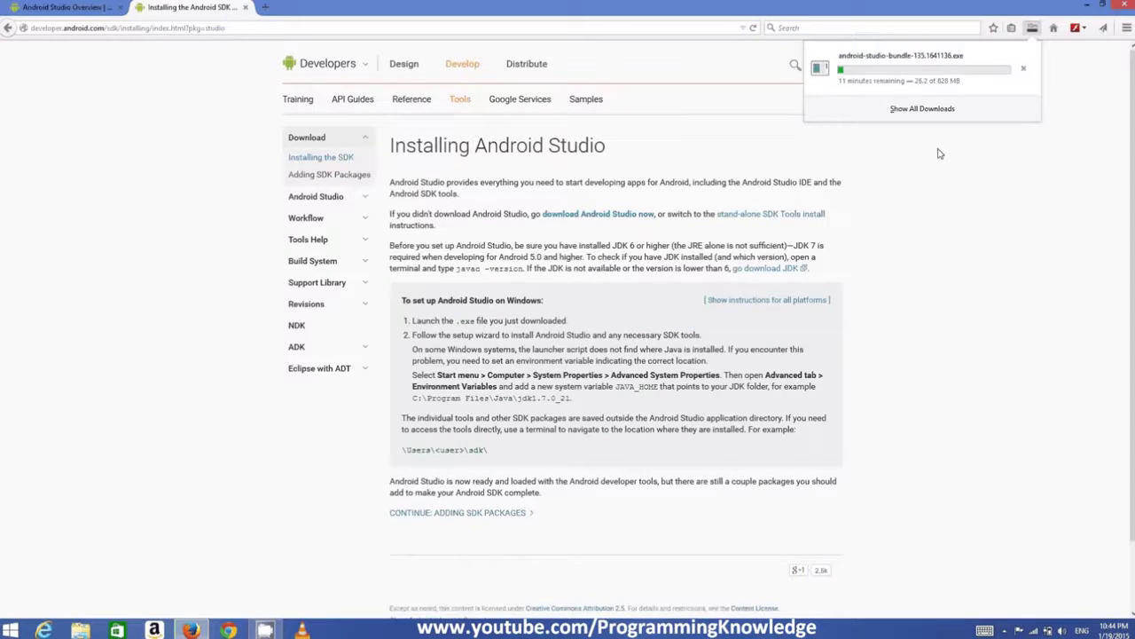
pyautogui.click(942, 153)
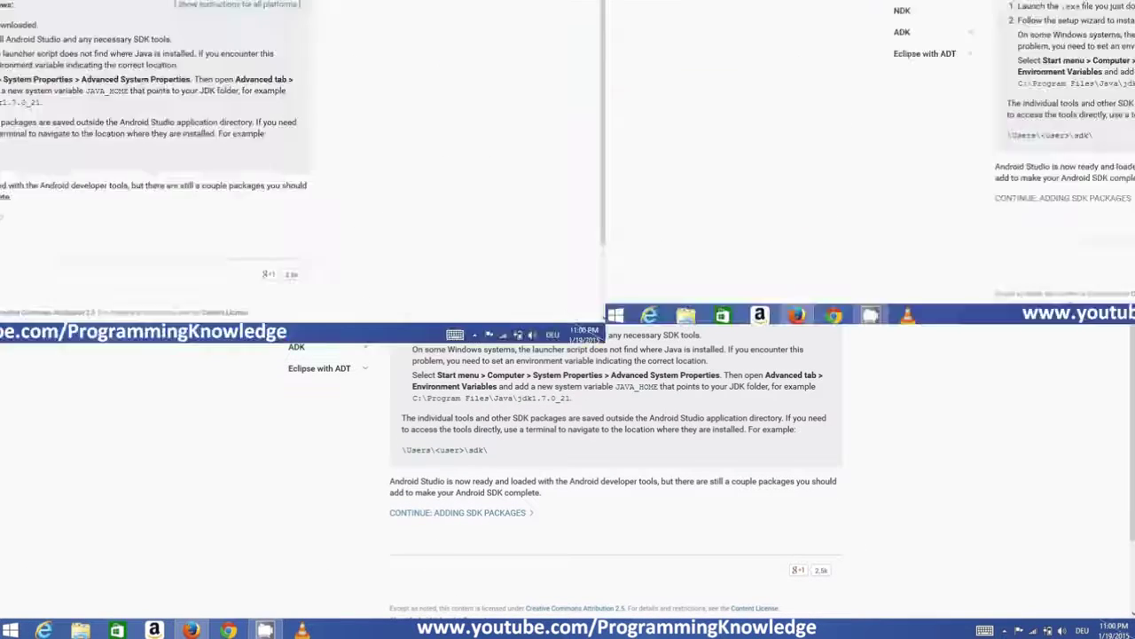
pyautogui.click(1032, 27)
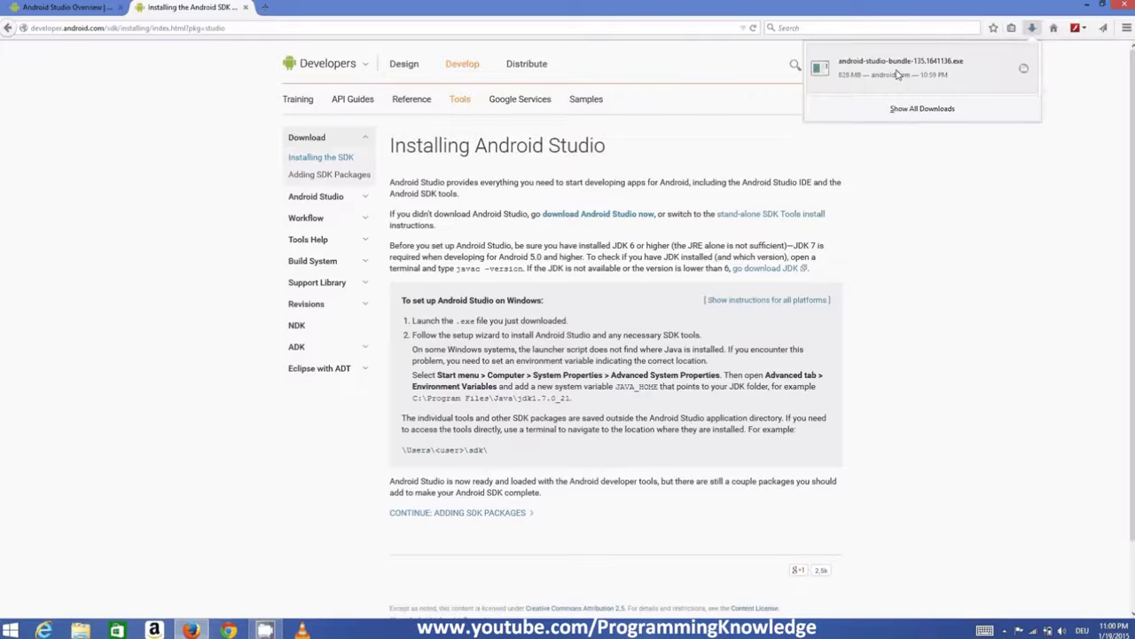
pyautogui.click(876, 67)
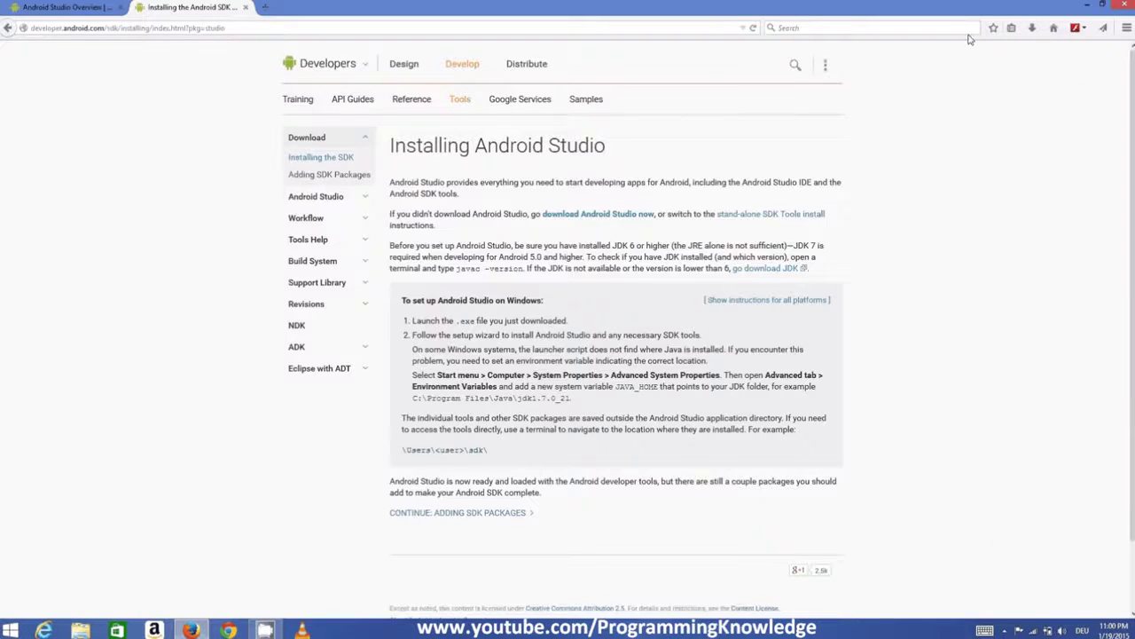
pyautogui.click(1088, 6)
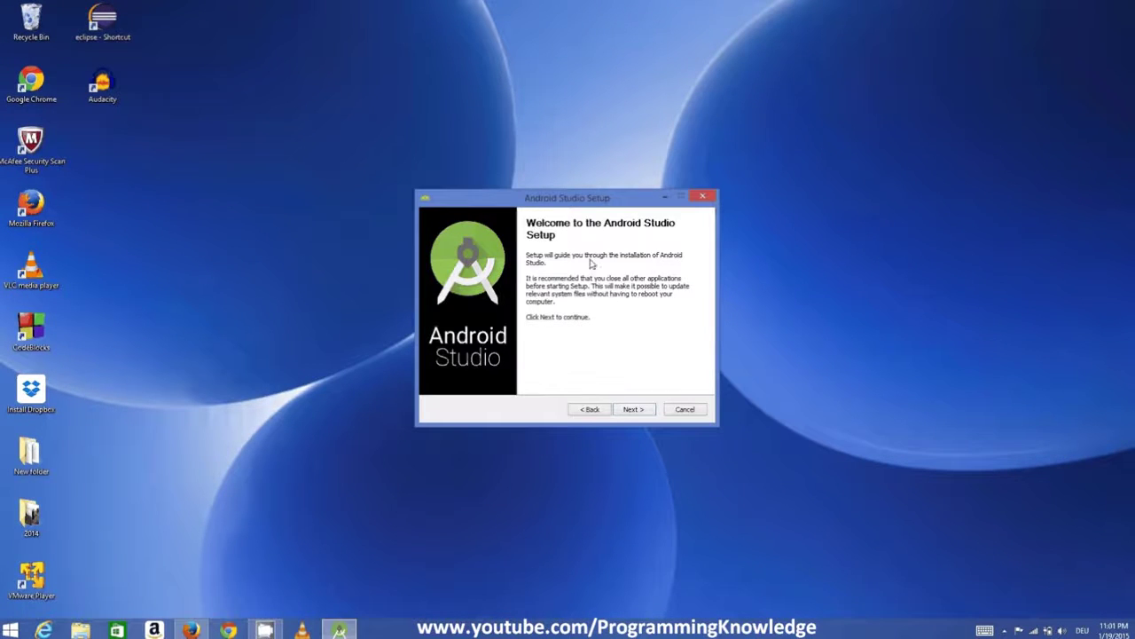
# - Proceed through the setup with the Android SDK and Android Virtual Device components selected and accept the license agreement
pyautogui.click(632, 409)
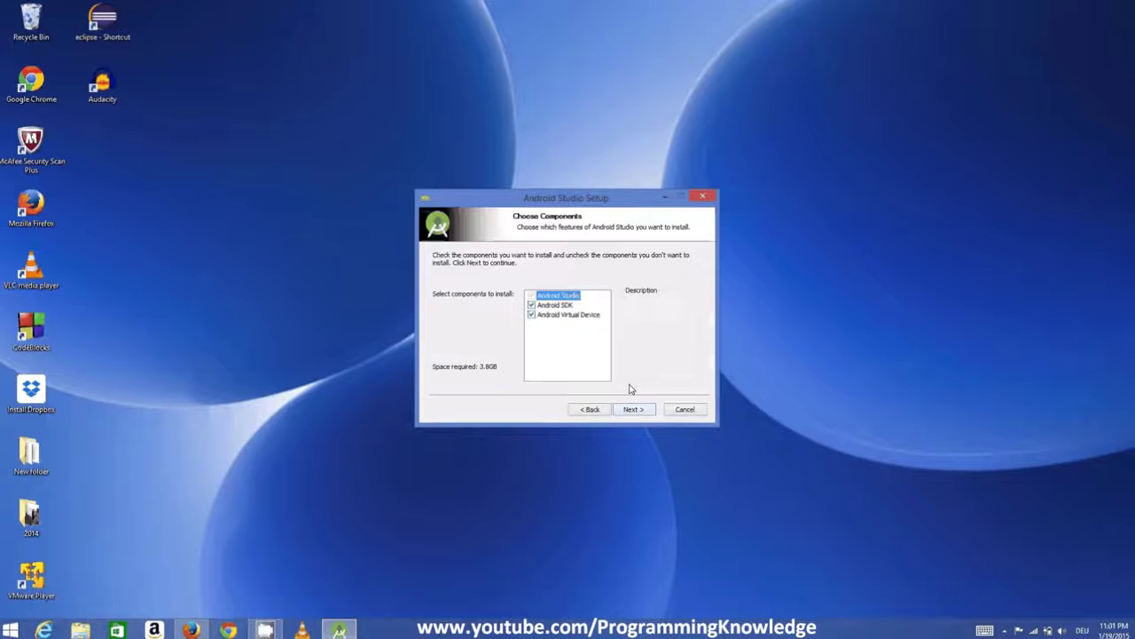
pyautogui.click(631, 409)
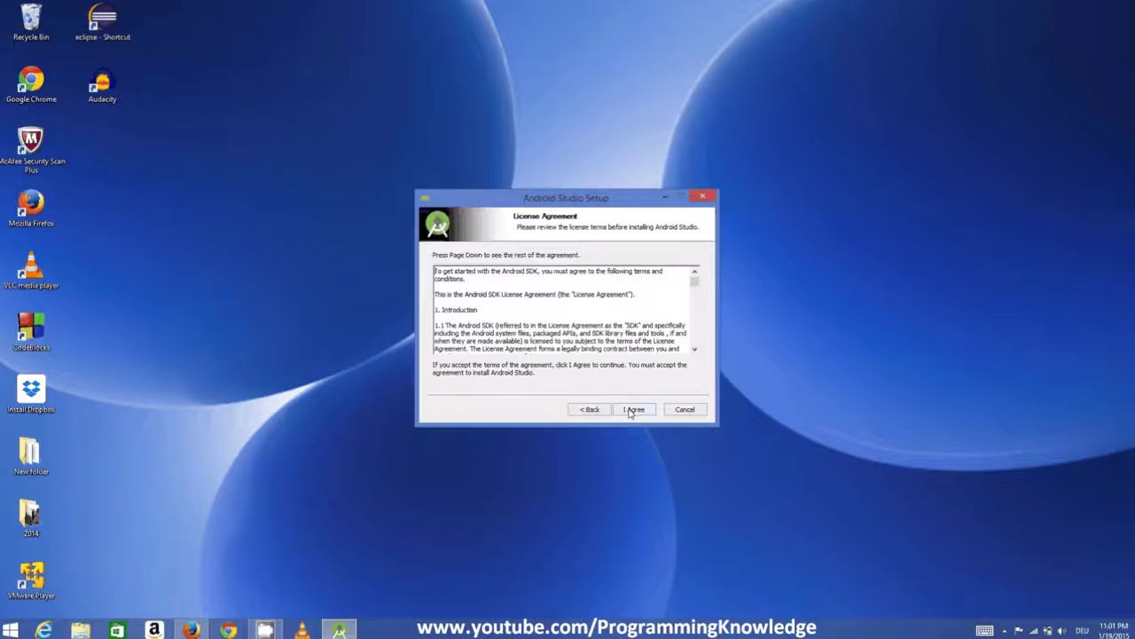
pyautogui.moveTo(697, 284); pyautogui.dragTo(691, 353)
pyautogui.click(634, 409)
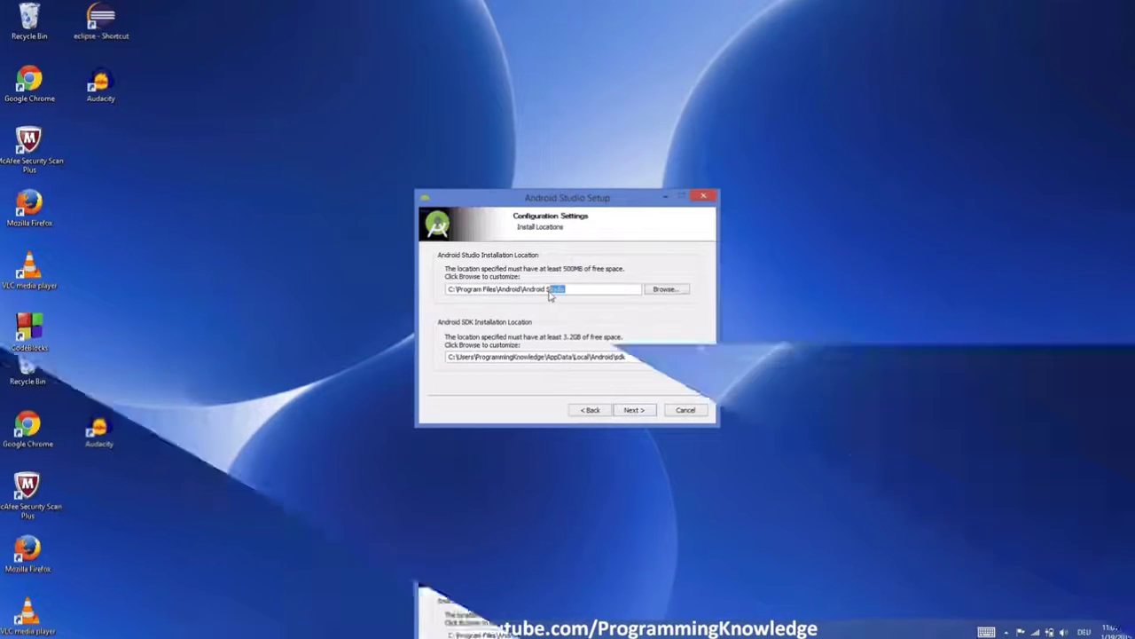
# - Review and keep the default install locations for Android Studio and the Android SDK, then start the installation
pyautogui.moveTo(626, 291); pyautogui.dragTo(448, 291)
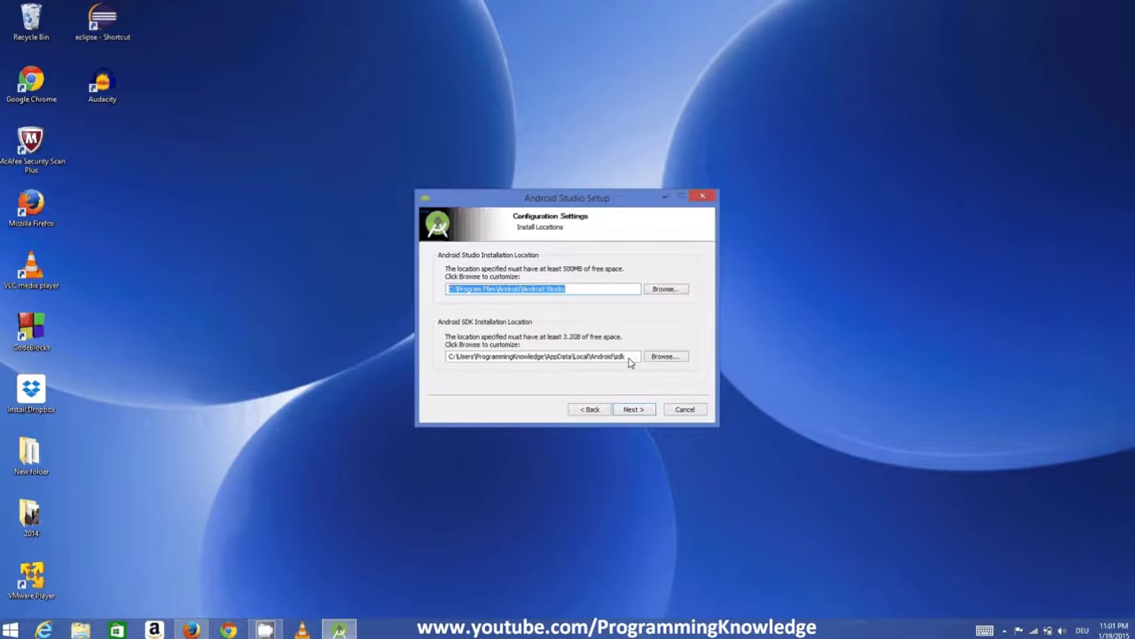
pyautogui.moveTo(630, 359); pyautogui.dragTo(451, 355)
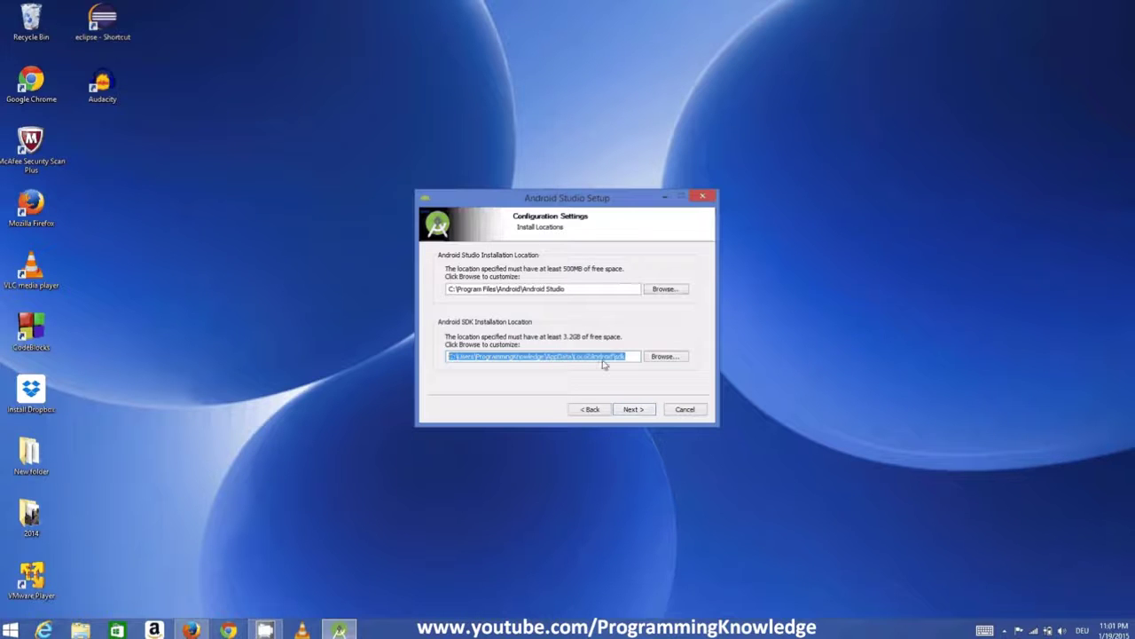
pyautogui.click(623, 362)
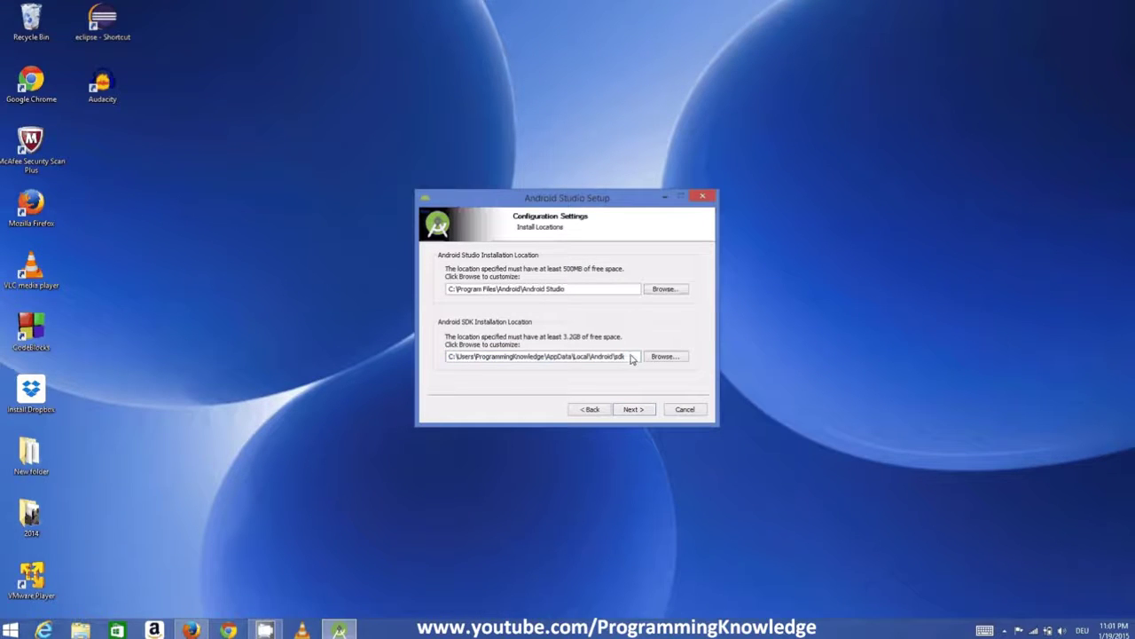
pyautogui.moveTo(632, 360); pyautogui.dragTo(447, 353)
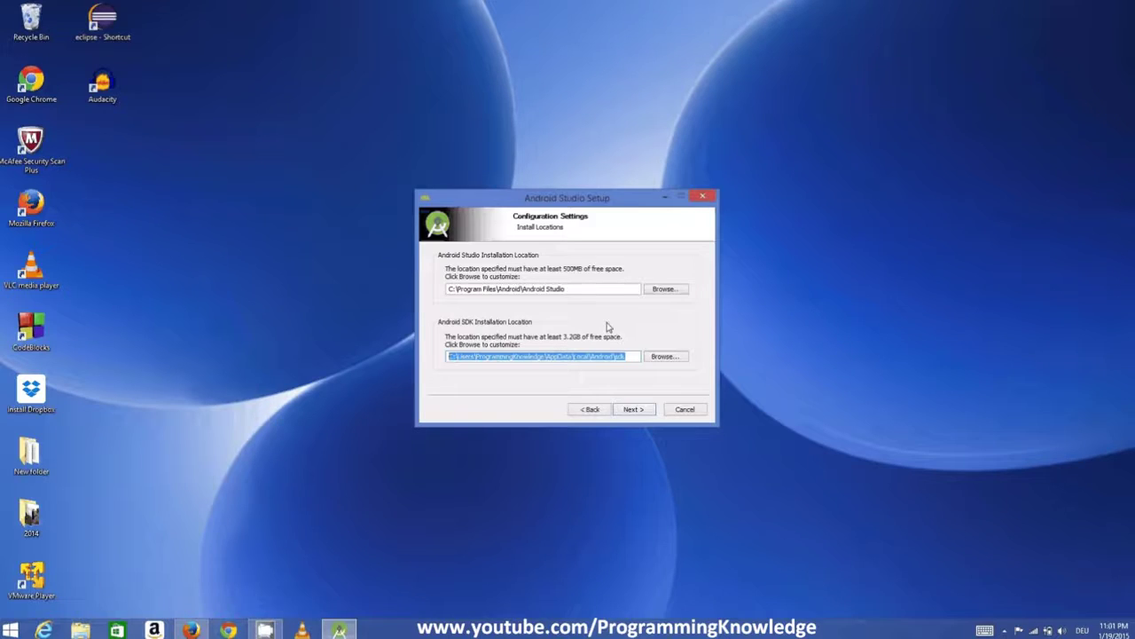
pyautogui.click(633, 410)
pyautogui.click(633, 411)
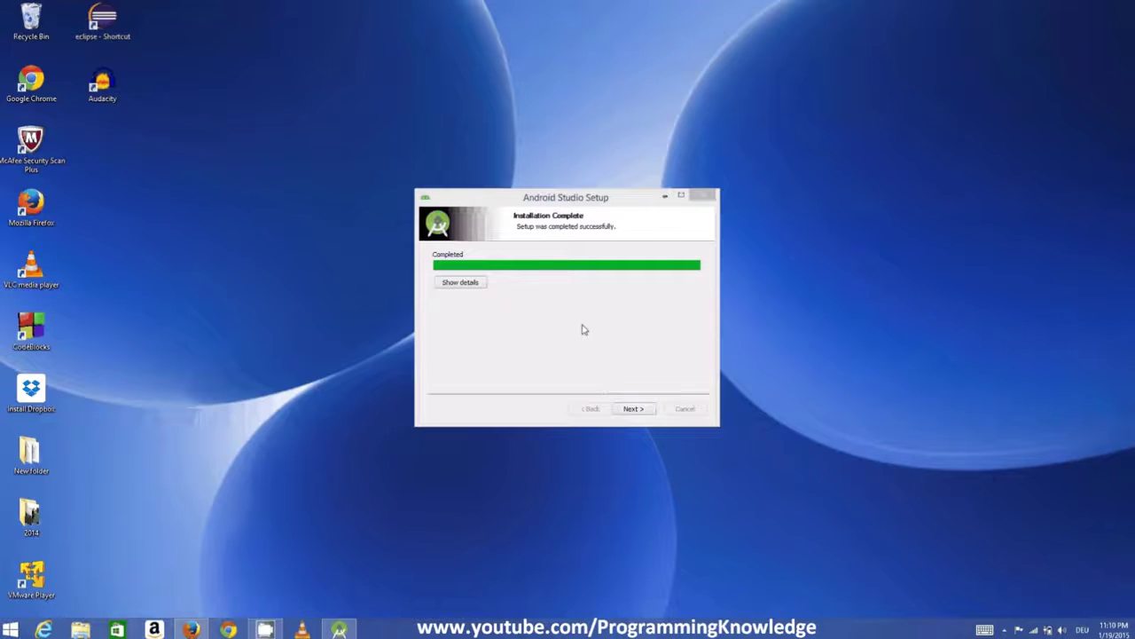
# - Finish the Android Studio setup with the option to start Android Studio turned off
pyautogui.click(631, 409)
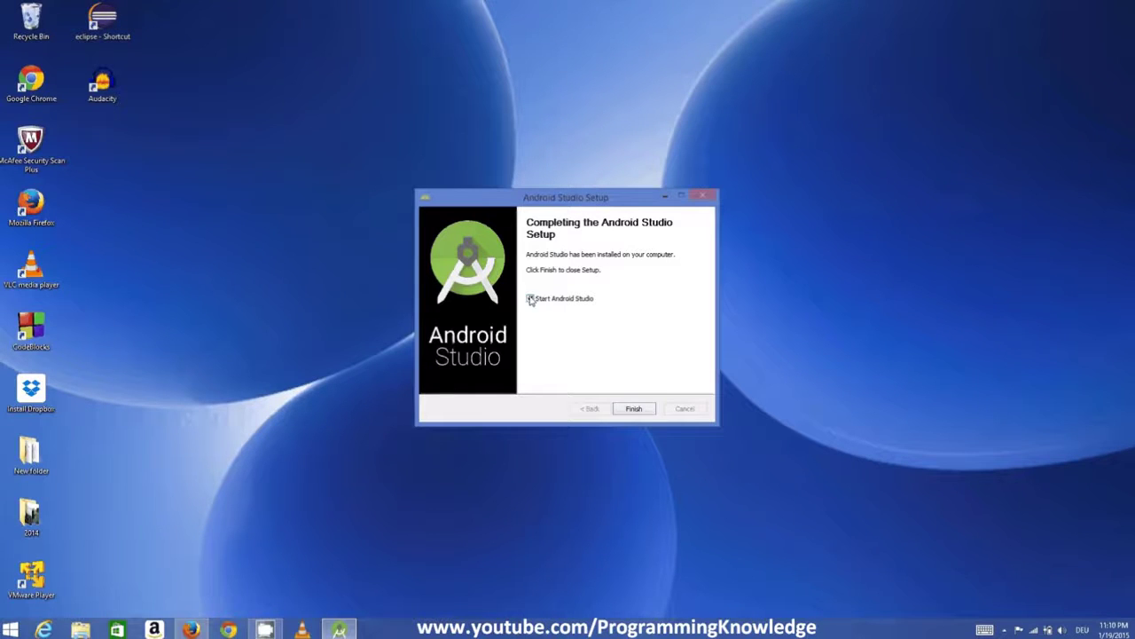
pyautogui.click(536, 301)
pyautogui.click(635, 408)
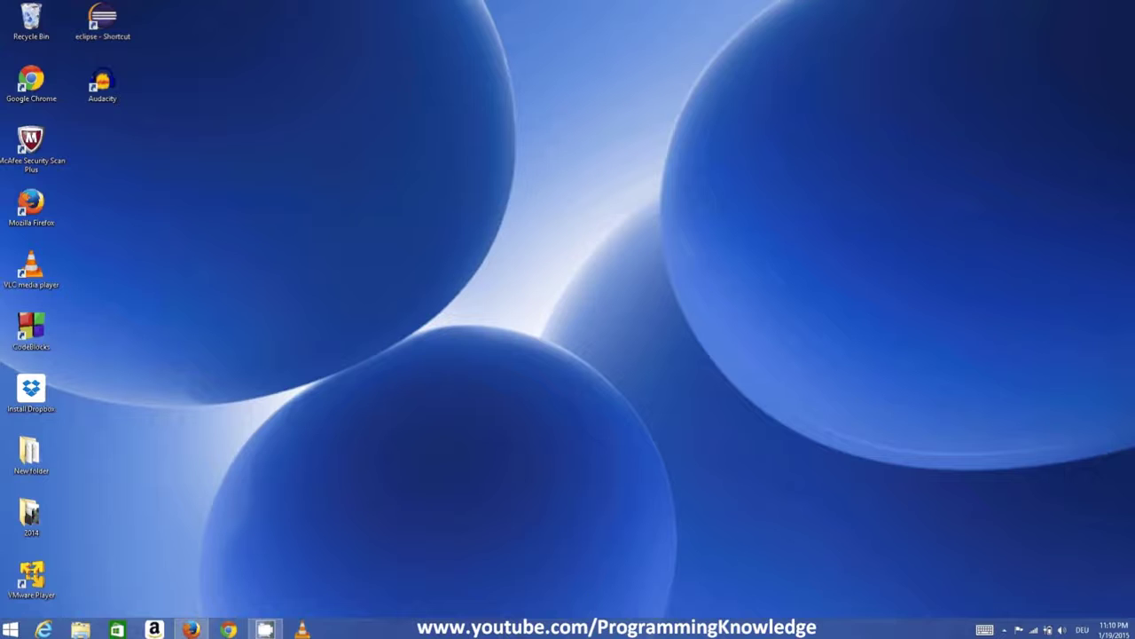
# - Search Windows for Android Studio and run it as administrator
pyautogui.moveTo(1115, 350)
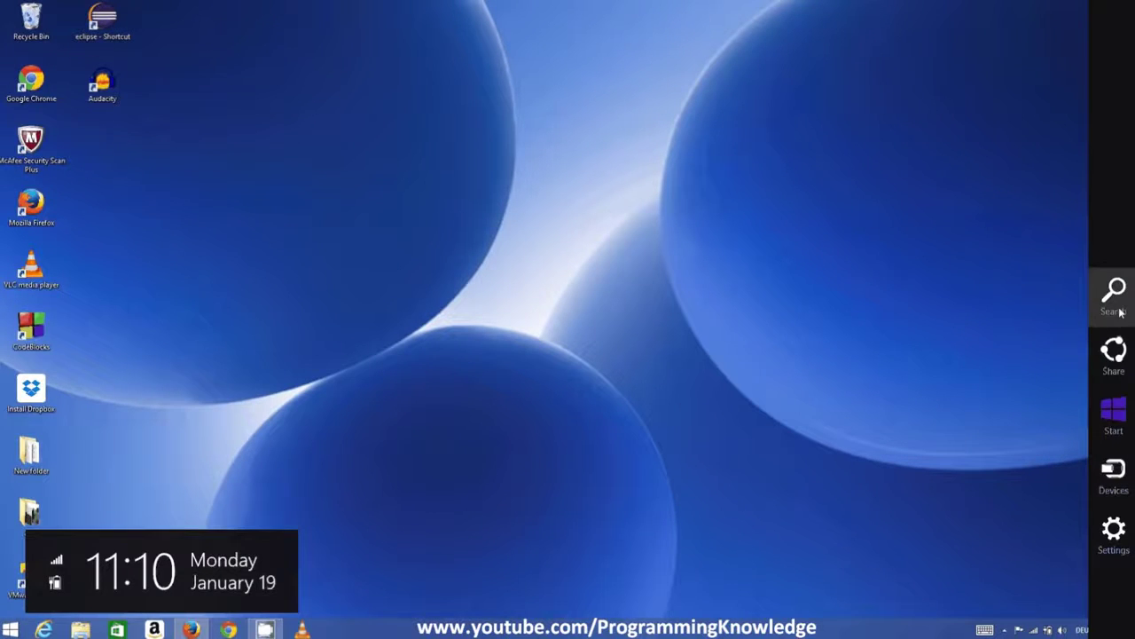
pyautogui.click(1115, 297)
pyautogui.click(1000, 80)
pyautogui.write('and')
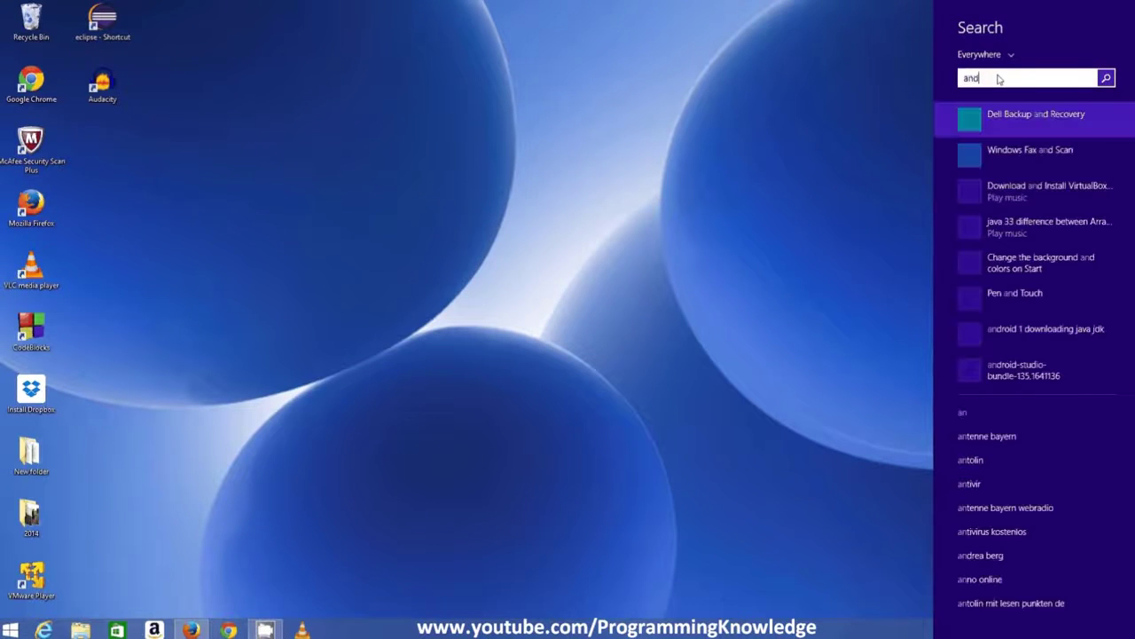
pyautogui.write('roid Studio')
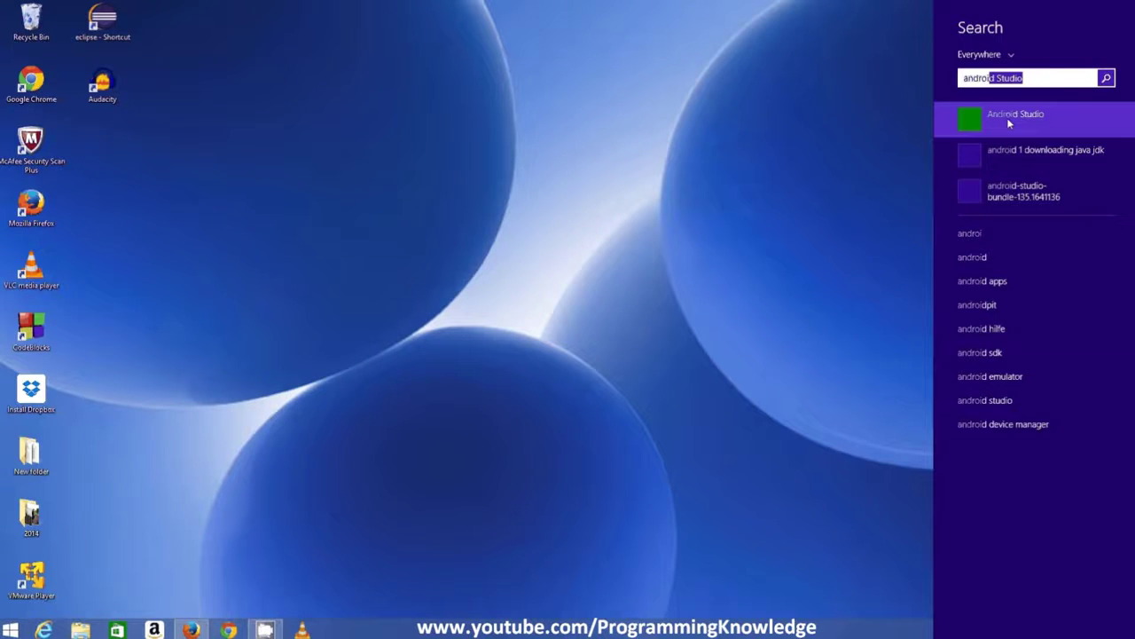
pyautogui.rightClick(1008, 124)
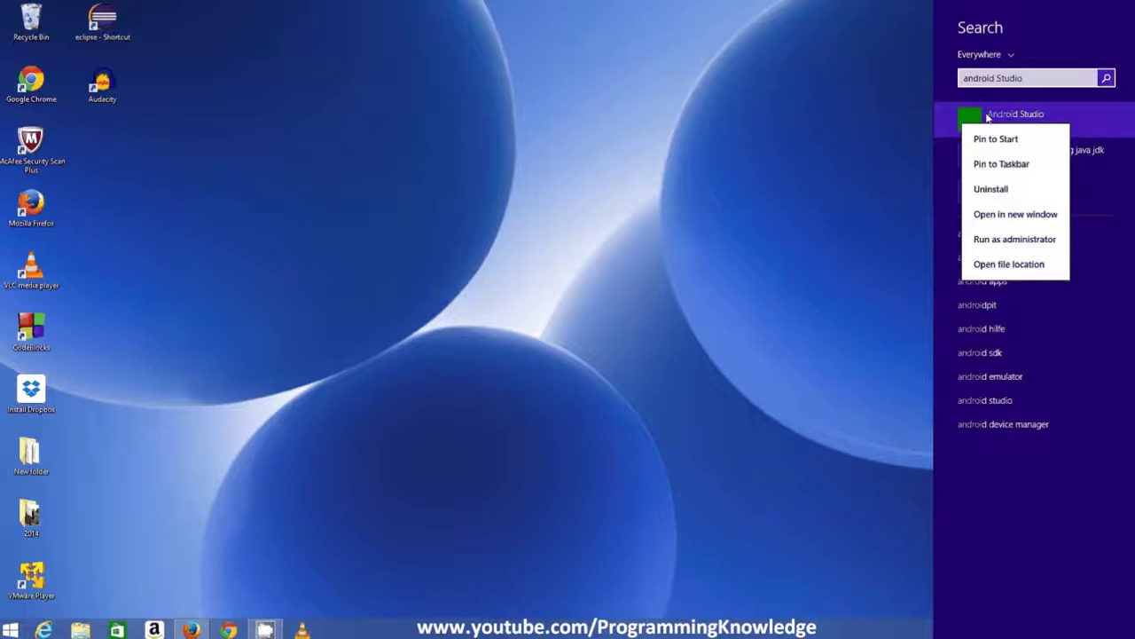
pyautogui.click(985, 112)
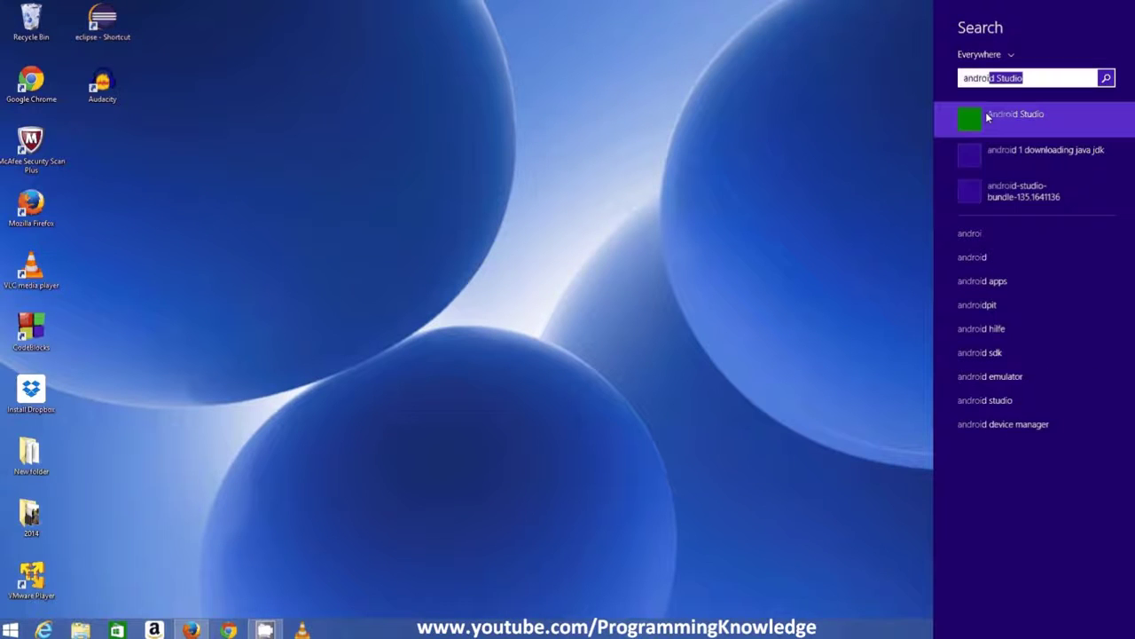
pyautogui.rightClick(987, 116)
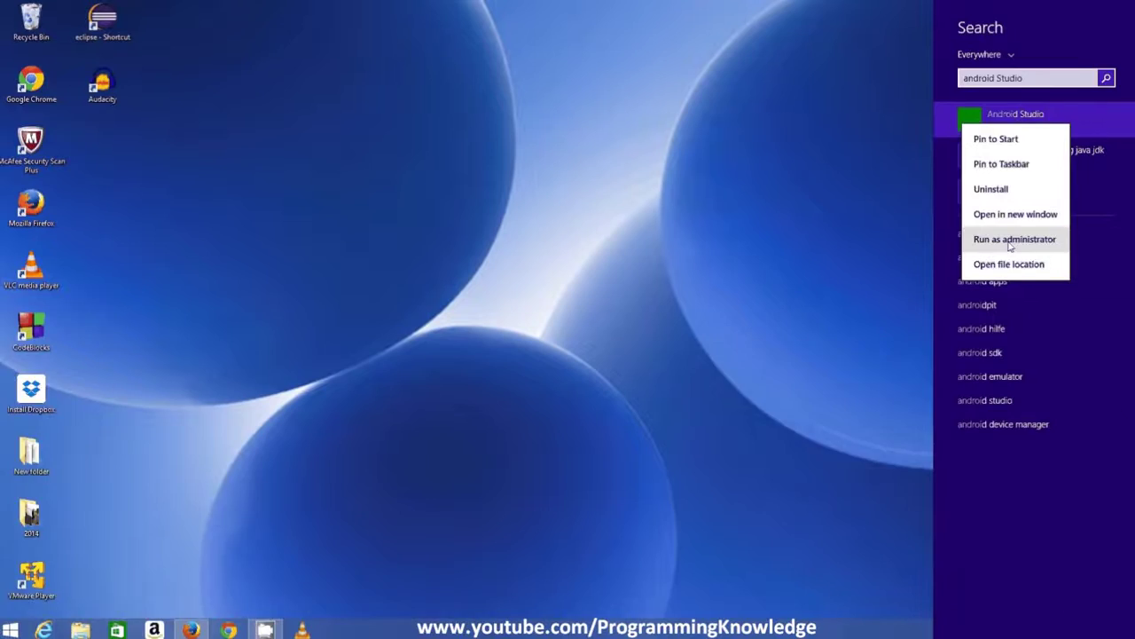
pyautogui.click(1008, 241)
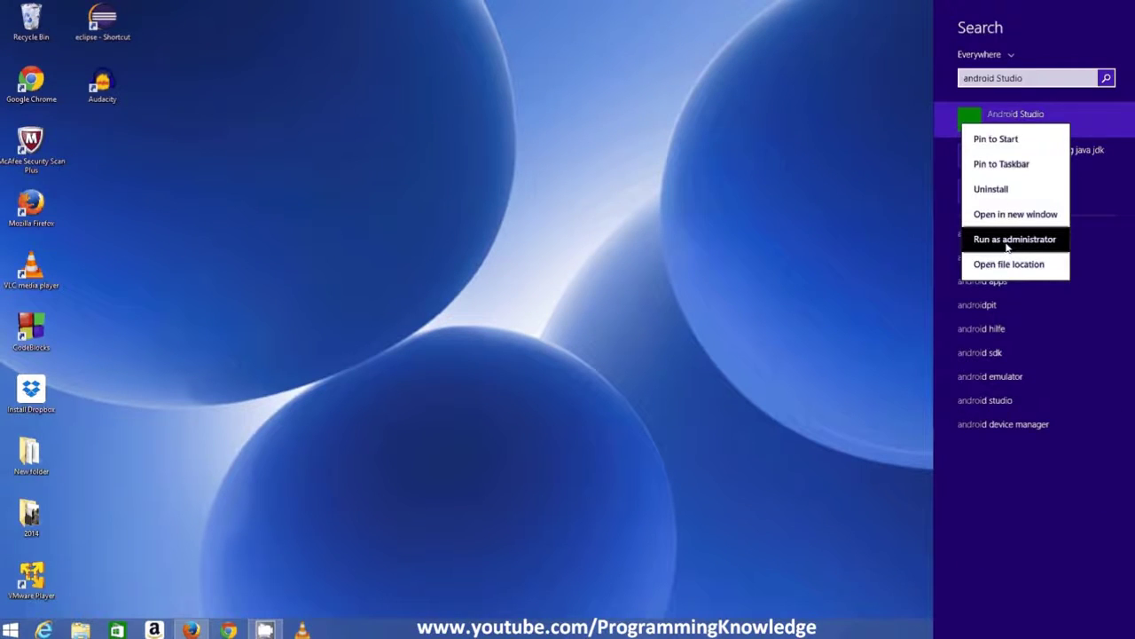
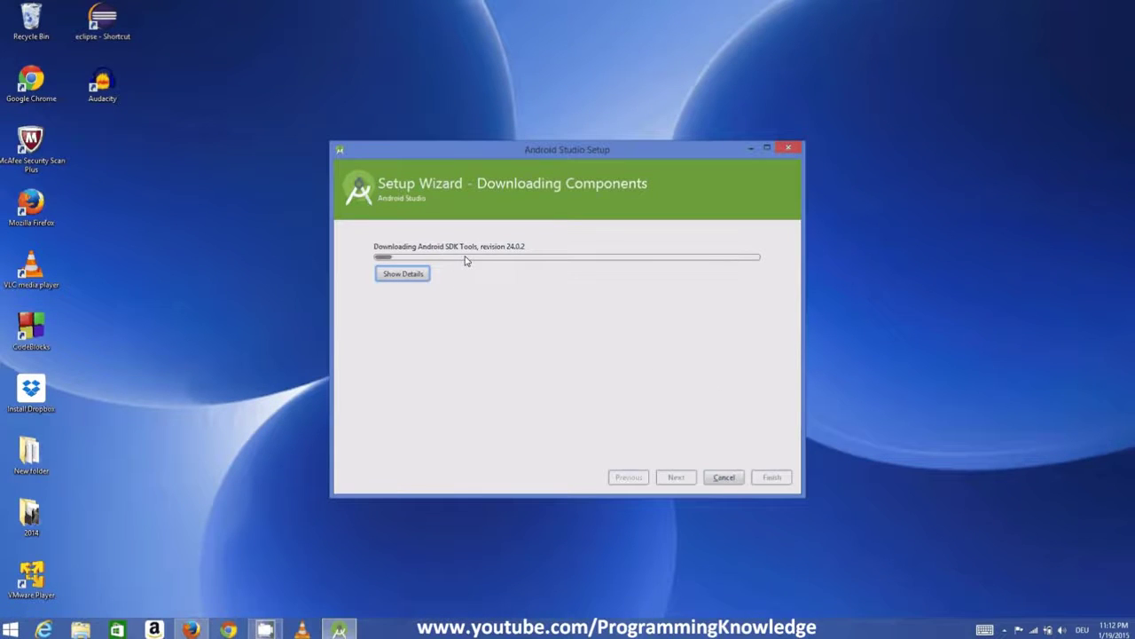
pyautogui.click(448, 632)
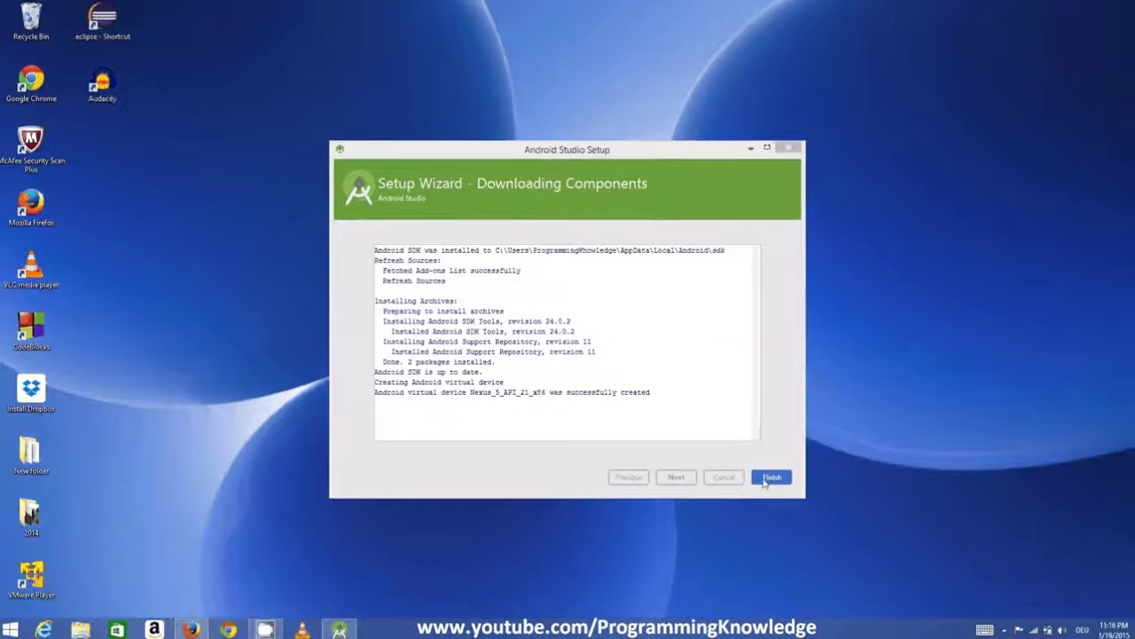
# - Finish the Android Studio setup wizard and open the SDK Manager from the welcome window
pyautogui.click(771, 479)
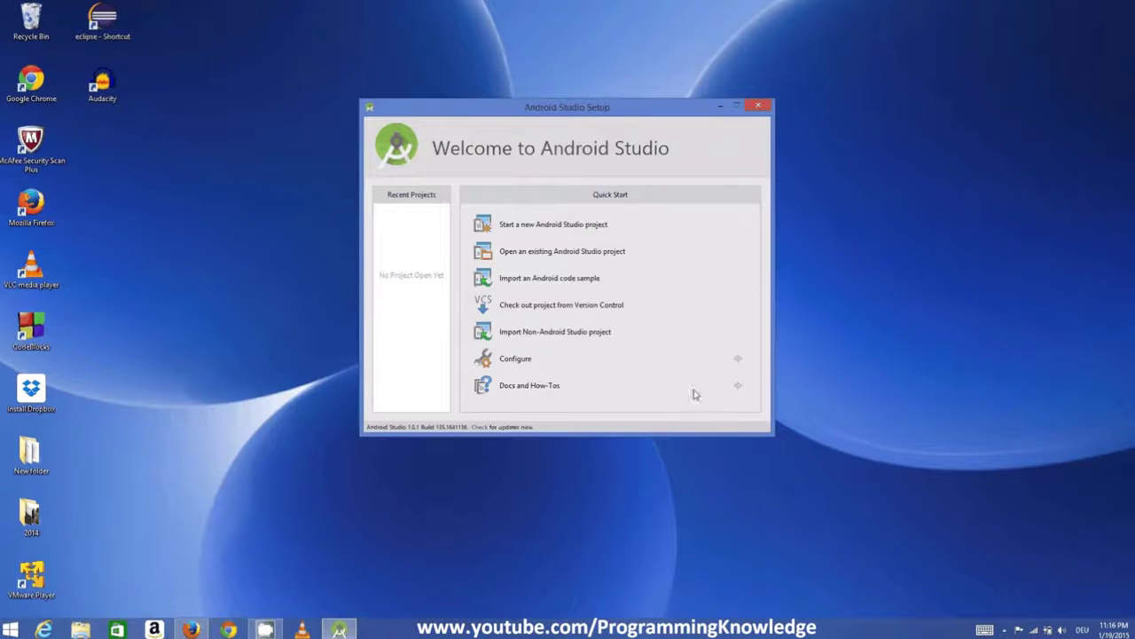
pyautogui.moveTo(590, 111); pyautogui.dragTo(586, 136)
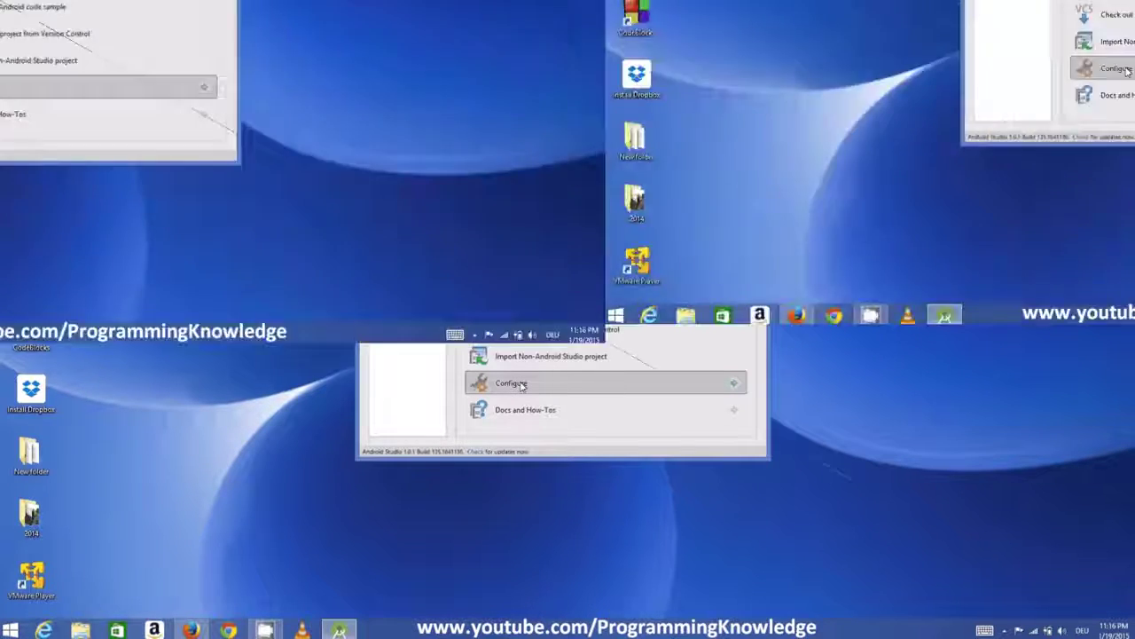
pyautogui.click(504, 384)
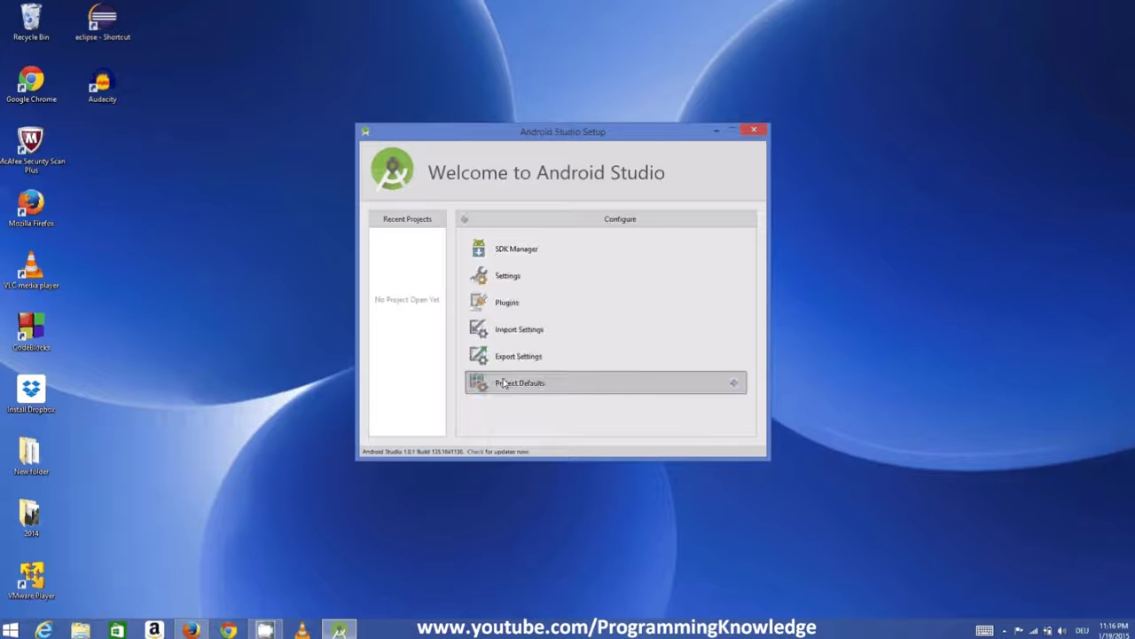
pyautogui.click(510, 253)
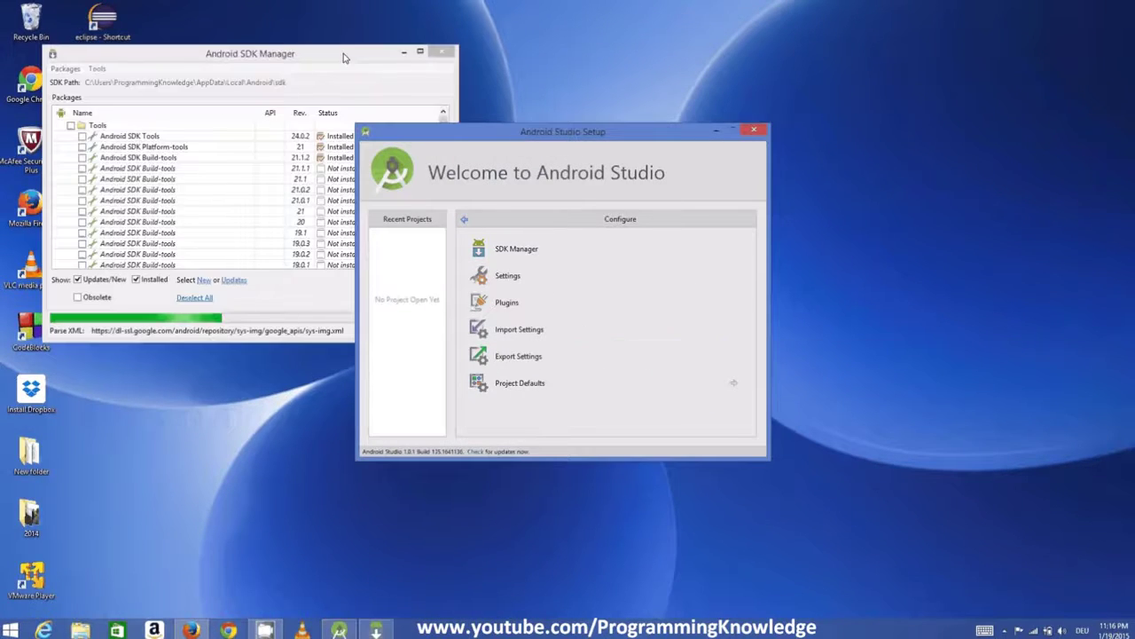
pyautogui.moveTo(341, 51); pyautogui.dragTo(600, 99)
# - Review the Extras packages in the SDK Manager and select the Intel x86 Emulator Accelerator (HAXM installer)
pyautogui.moveTo(697, 167); pyautogui.dragTo(700, 294)
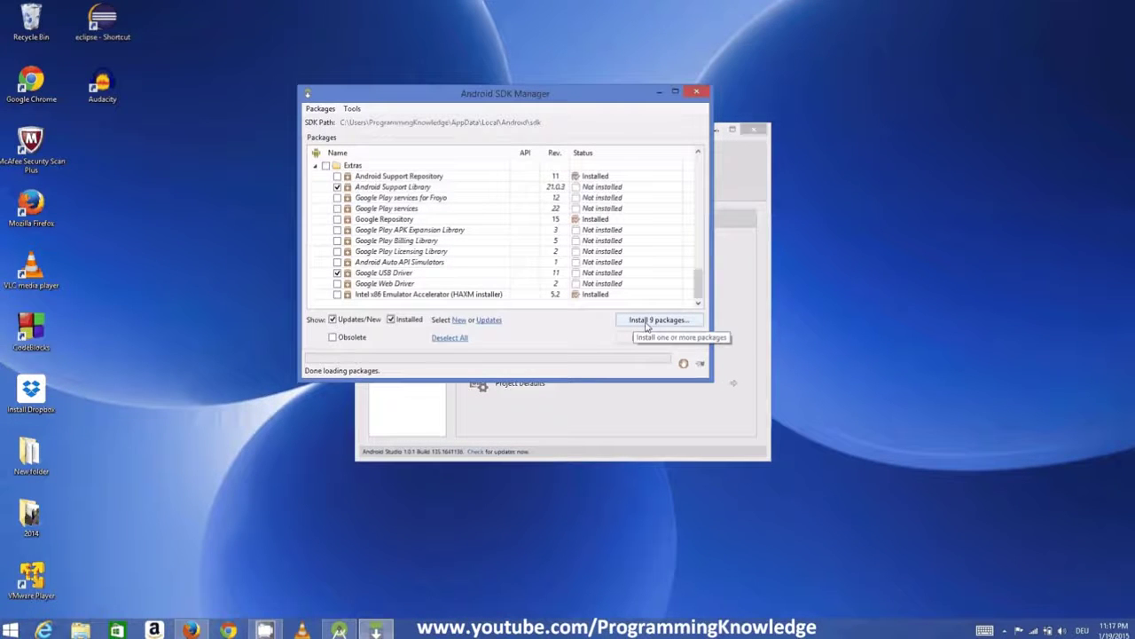
pyautogui.moveTo(699, 284)
pyautogui.mouseDown()
pyautogui.moveTo(698, 172)
pyautogui.moveTo(700, 274)
pyautogui.mouseUp()
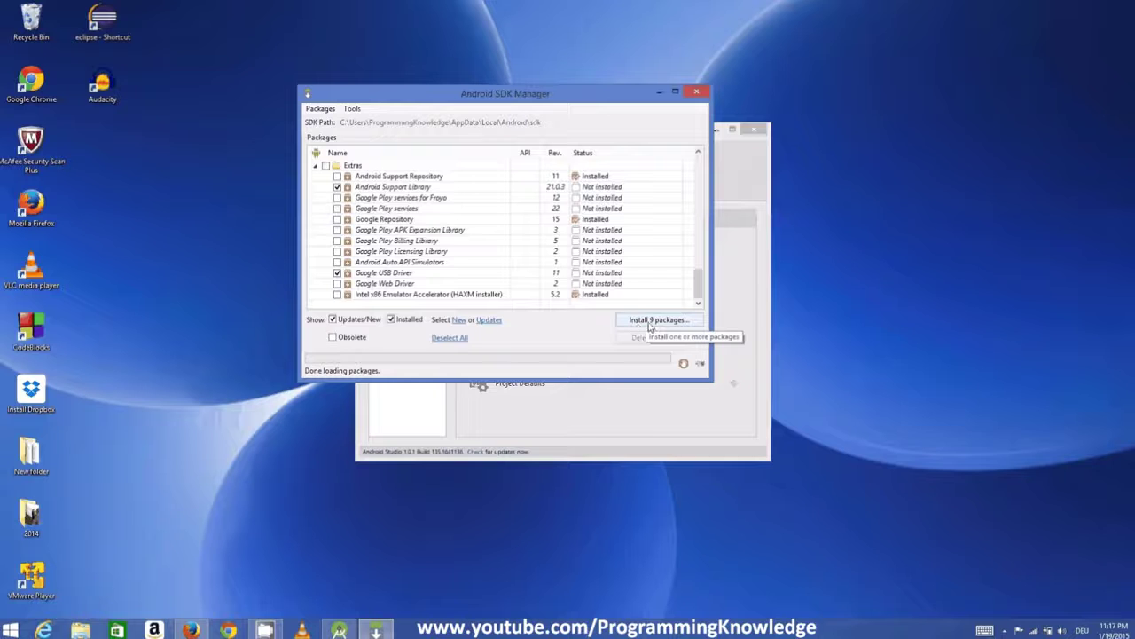
pyautogui.click(652, 320)
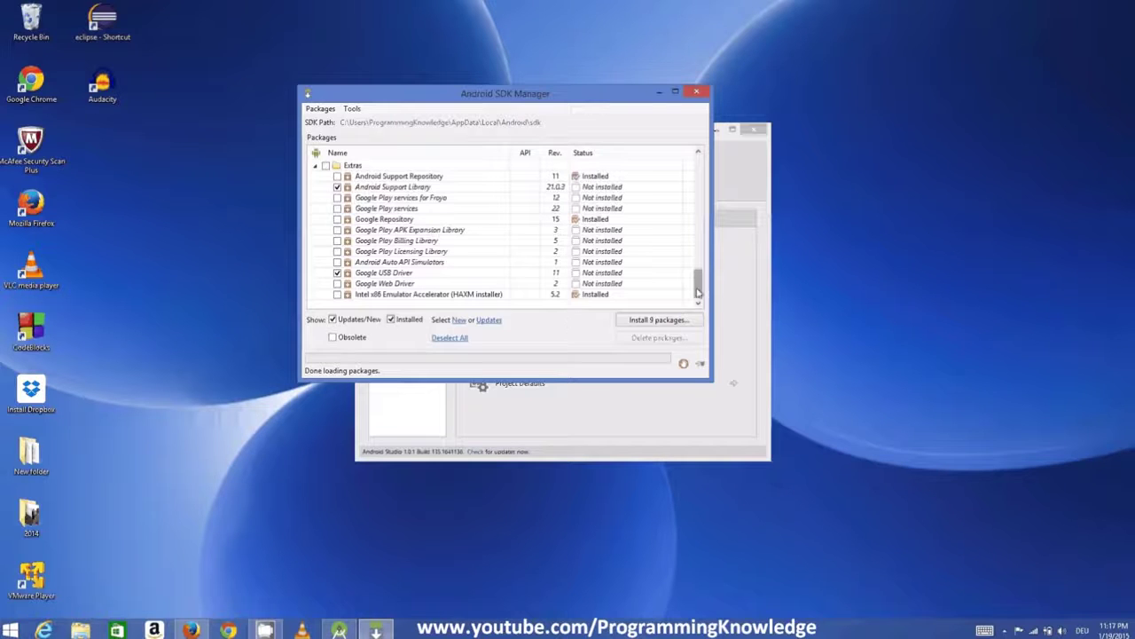
pyautogui.moveTo(698, 291)
pyautogui.mouseDown()
pyautogui.moveTo(698, 164)
pyautogui.moveTo(699, 282)
pyautogui.mouseUp()
pyautogui.moveTo(699, 288); pyautogui.dragTo(699, 279)
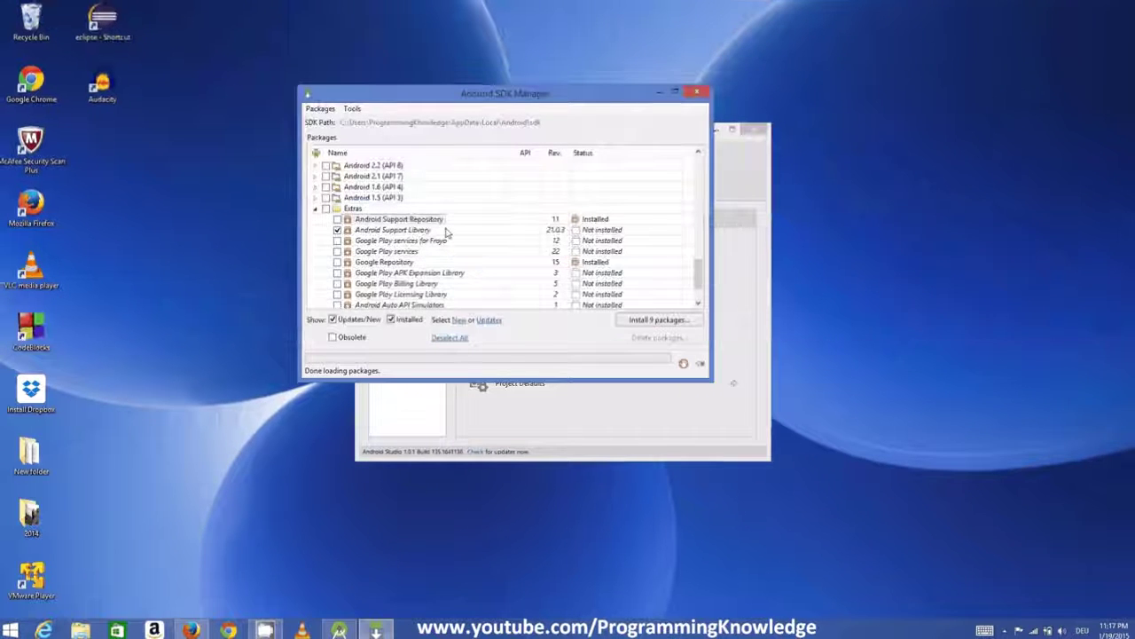
pyautogui.moveTo(700, 280); pyautogui.dragTo(700, 290)
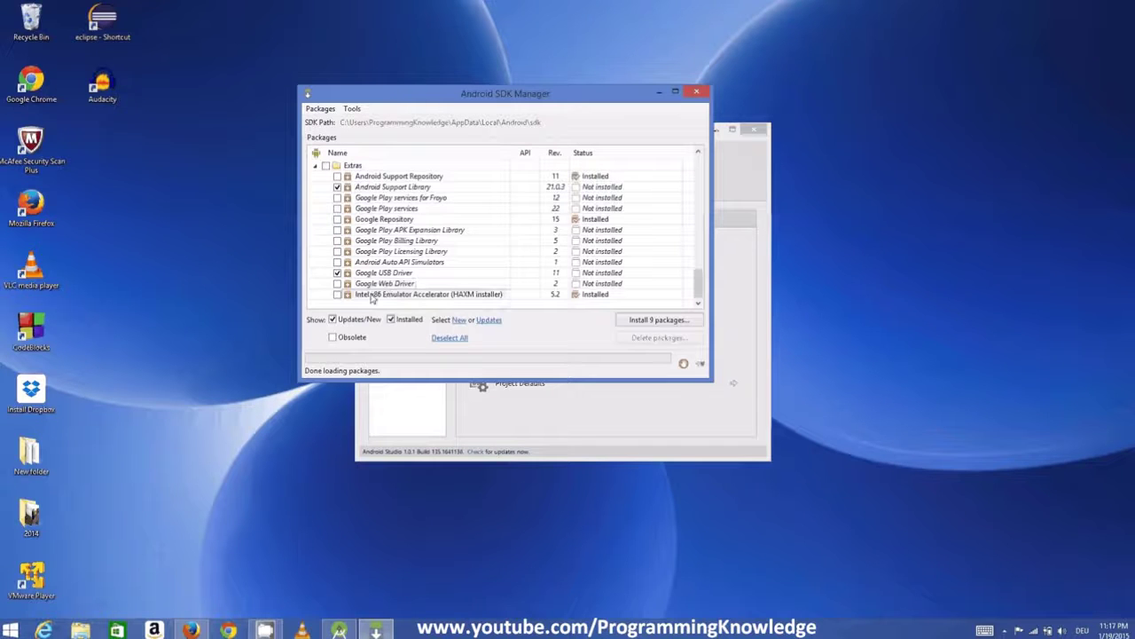
pyautogui.moveTo(367, 300)
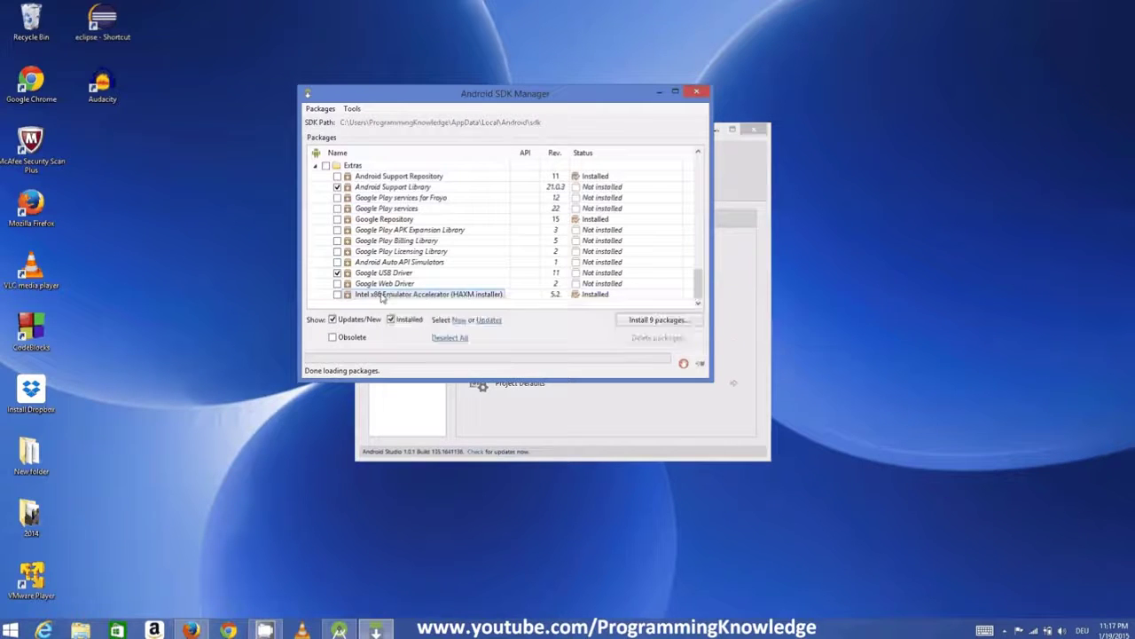
pyautogui.click(337, 295)
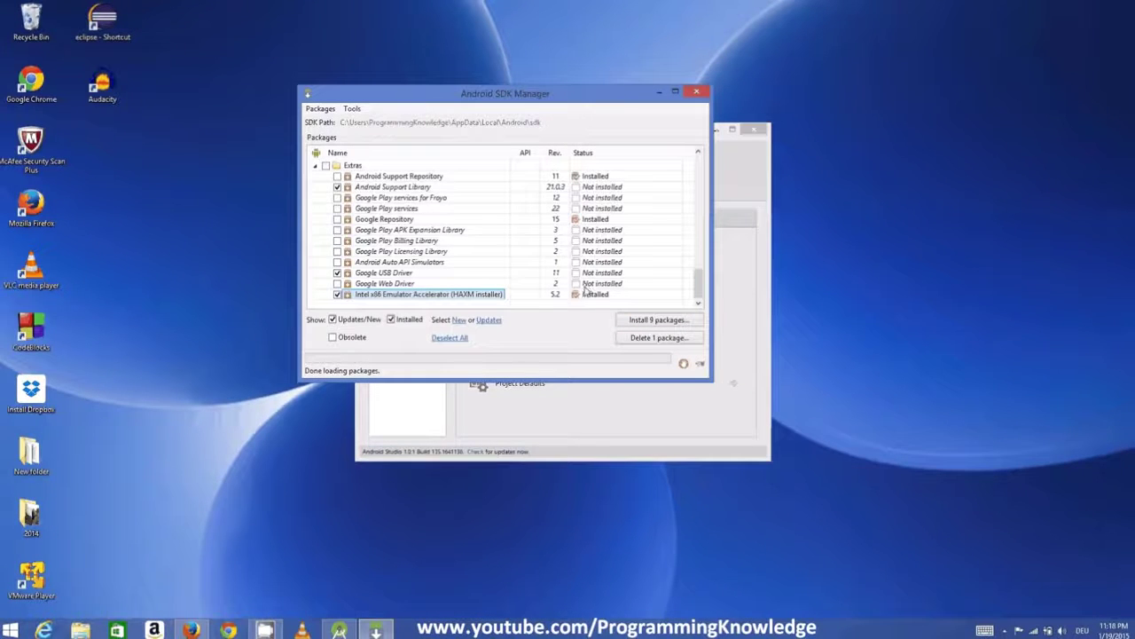
# - Accept the Android SDK License and install the 9 selected packages, including Android Support Library and Google USB Driver
pyautogui.click(650, 324)
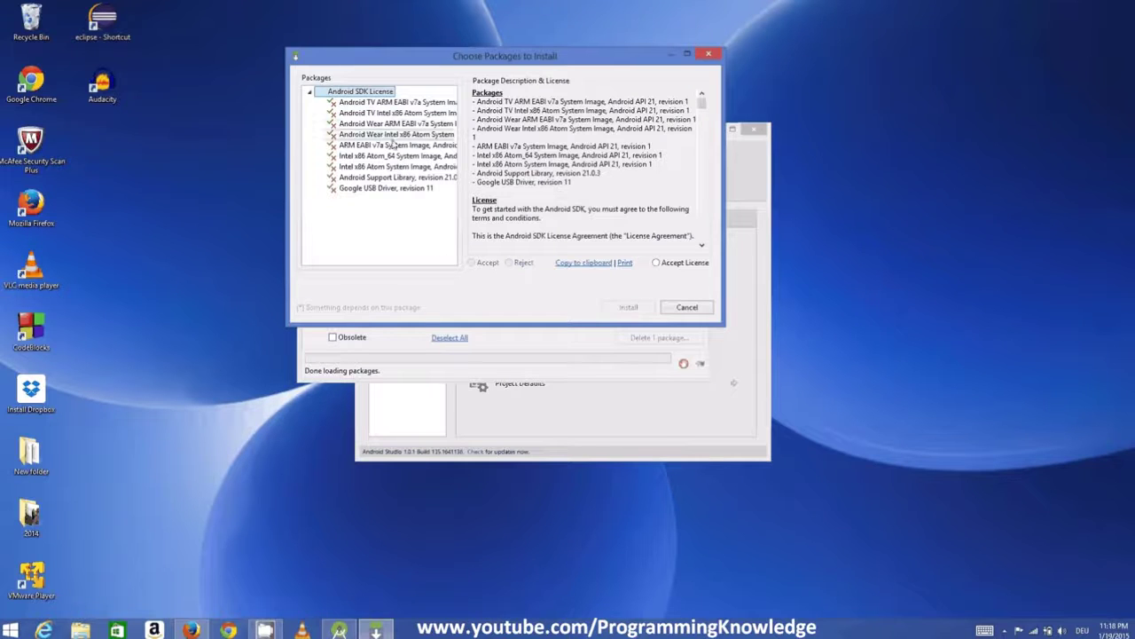
pyautogui.click(656, 263)
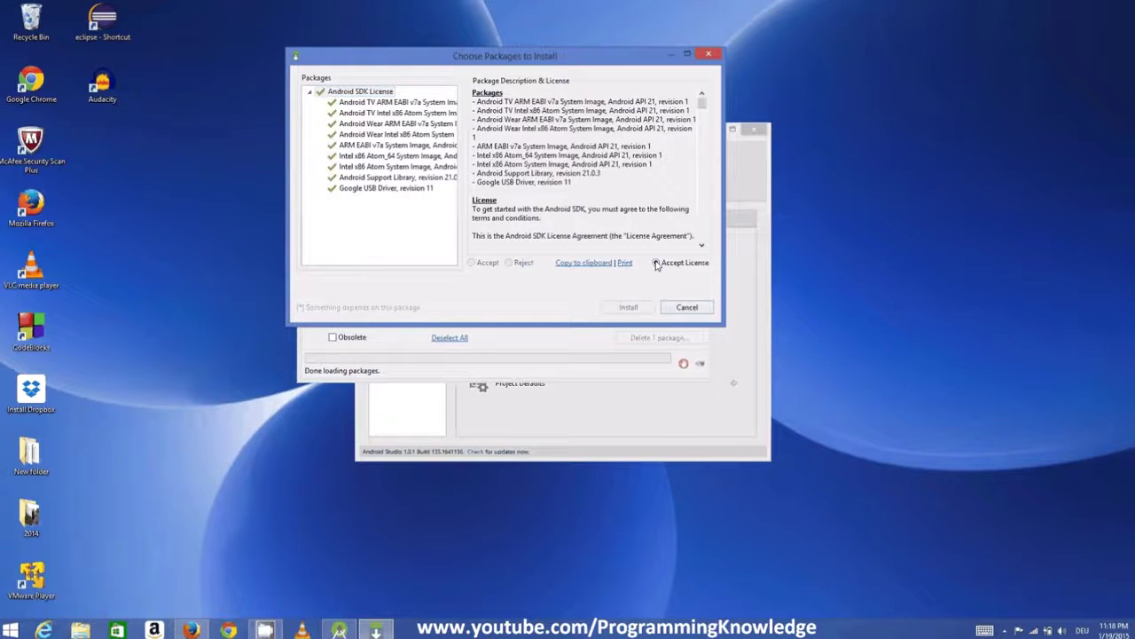
pyautogui.click(628, 306)
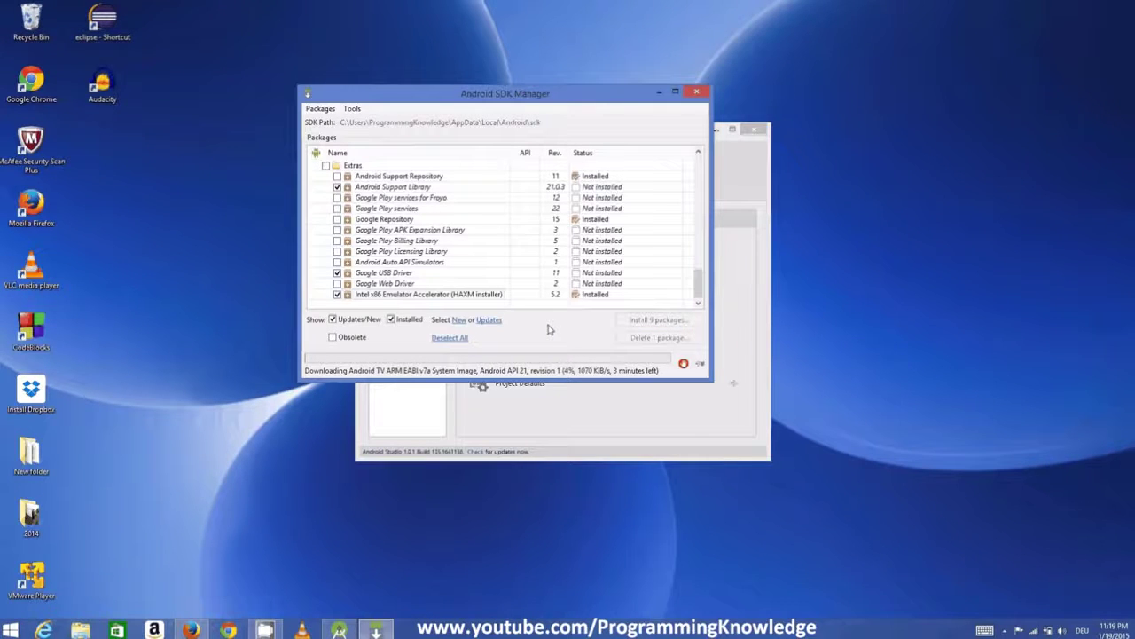
# - Close the Android SDK Manager once the package installation has completed
pyautogui.click(467, 560)
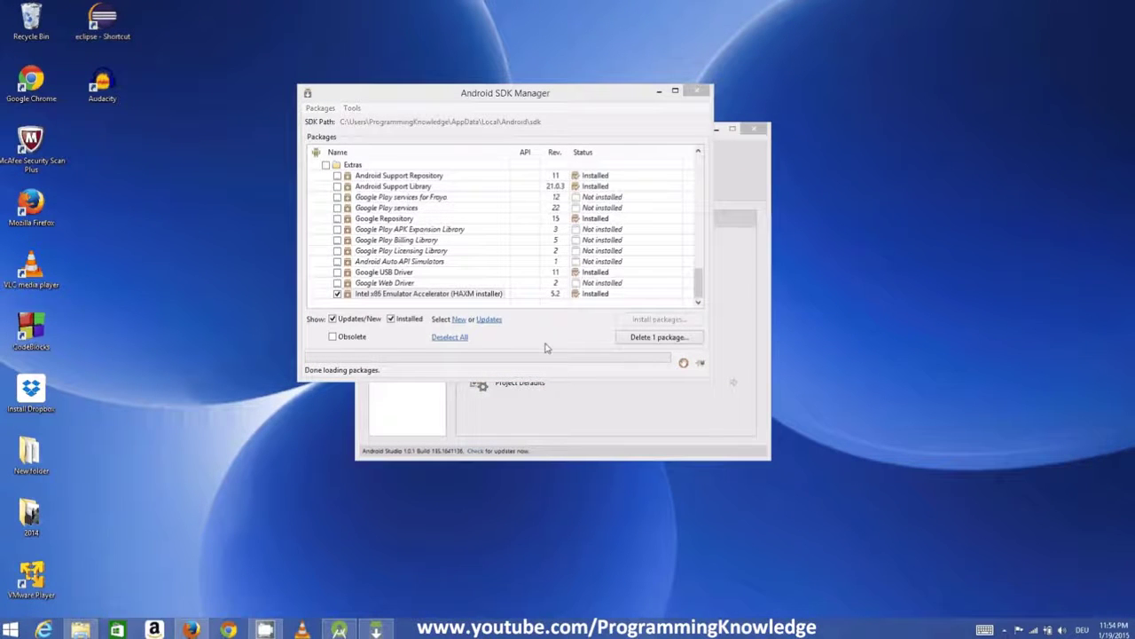
pyautogui.moveTo(508, 100); pyautogui.dragTo(501, 142)
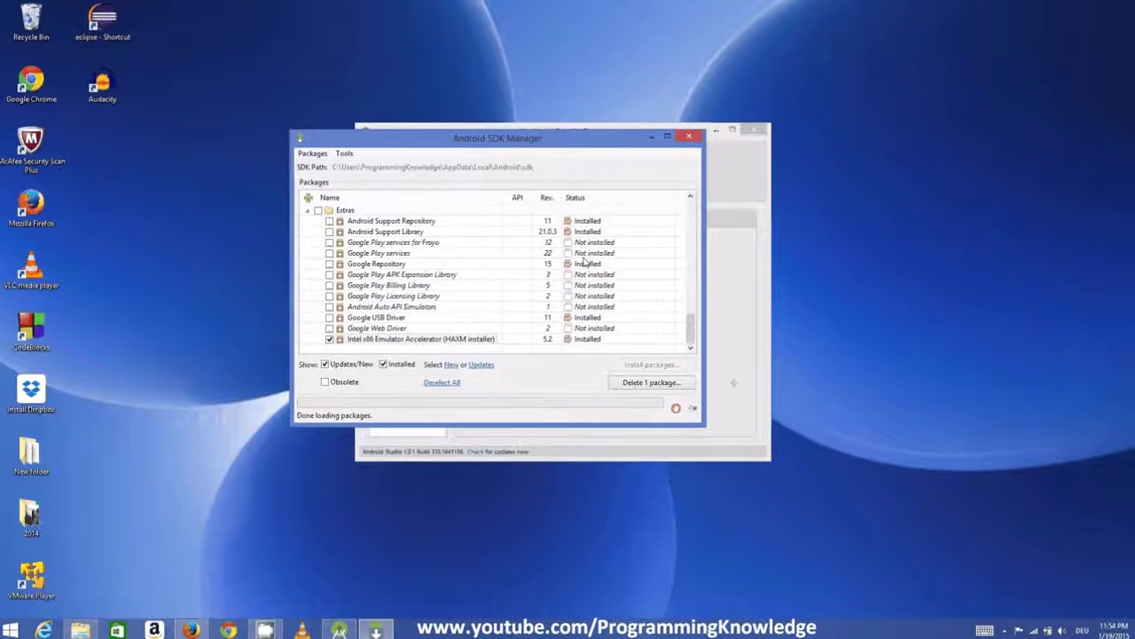
pyautogui.click(687, 137)
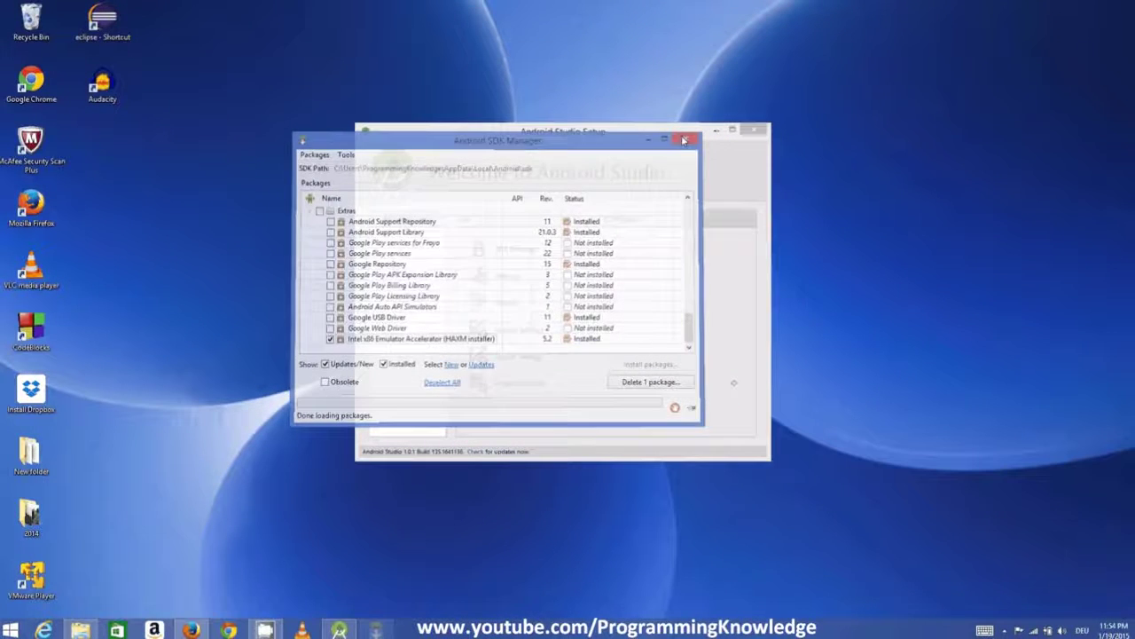